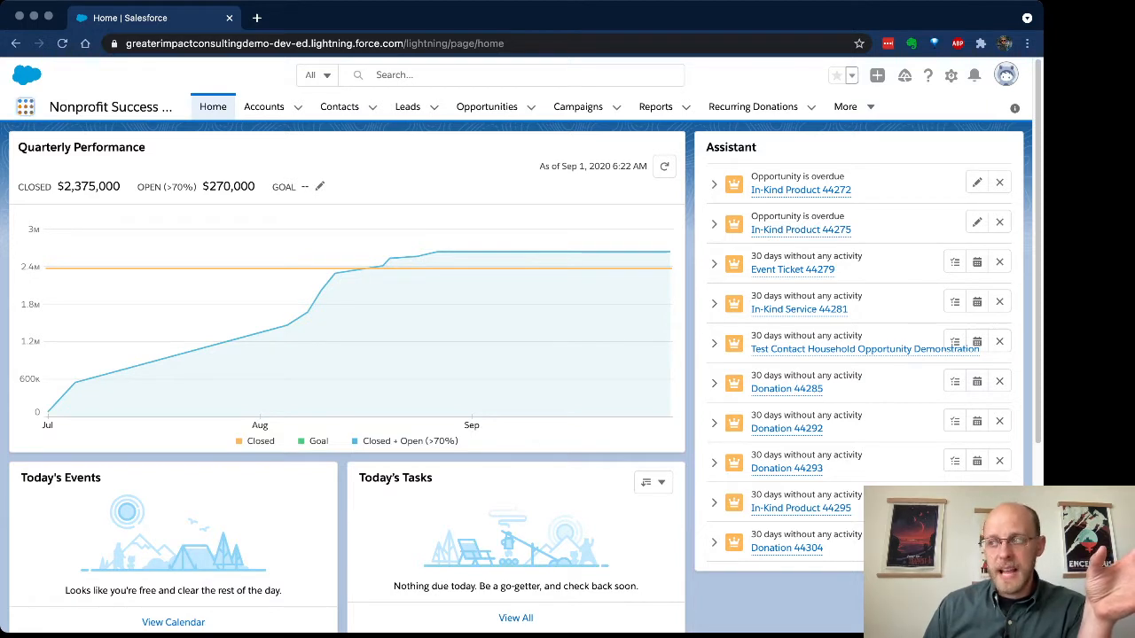
Browse the full list of available apps and open Mailchimp for Salesforce
{"action": "left_click", "coordinate": [26, 108]}
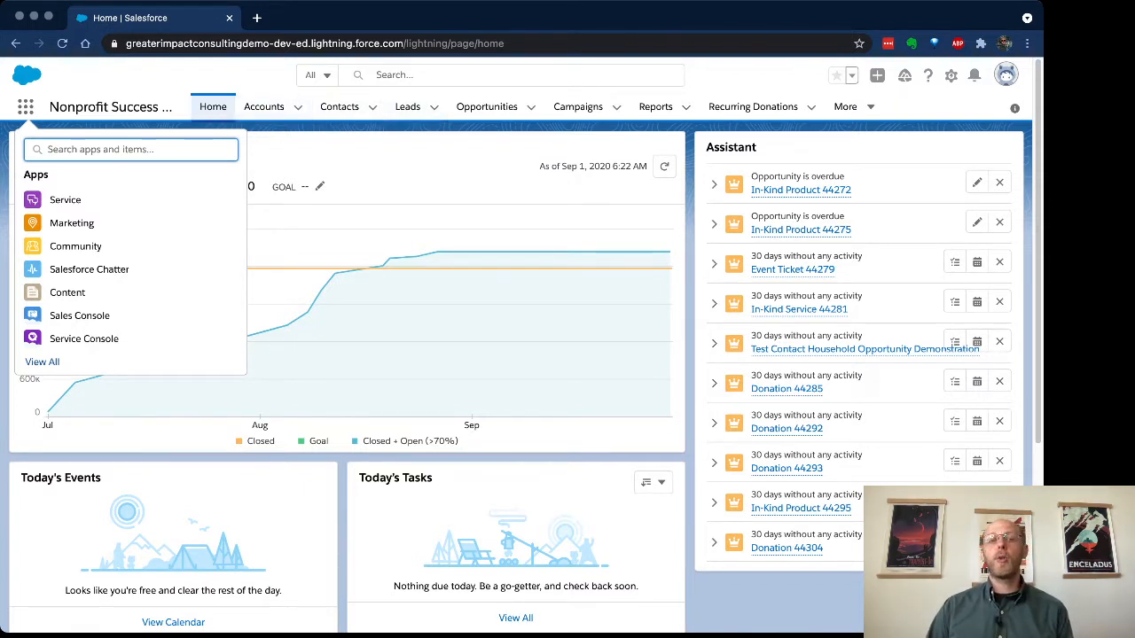
{"action": "key", "text": "Escape"}
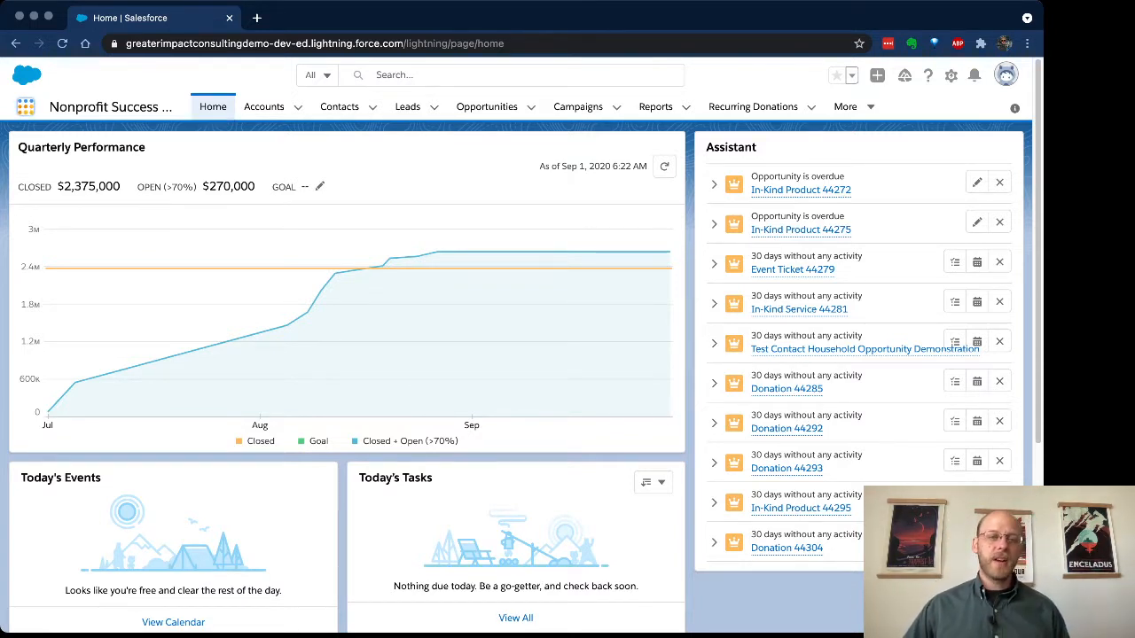
{"action": "left_click", "coordinate": [25, 107]}
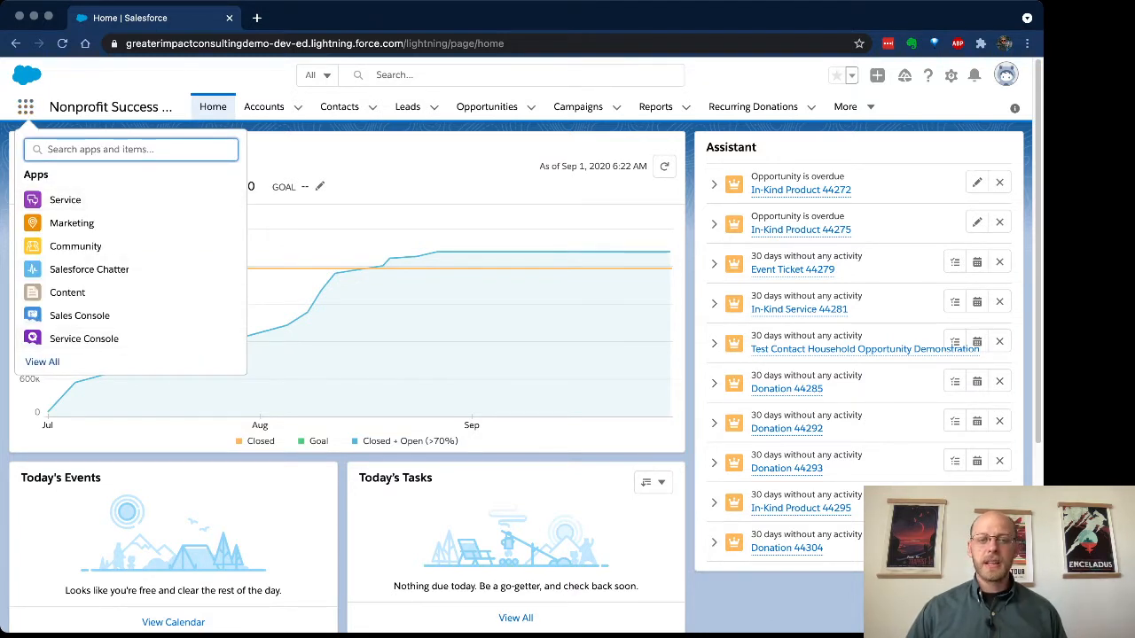
{"action": "left_click", "coordinate": [41, 362]}
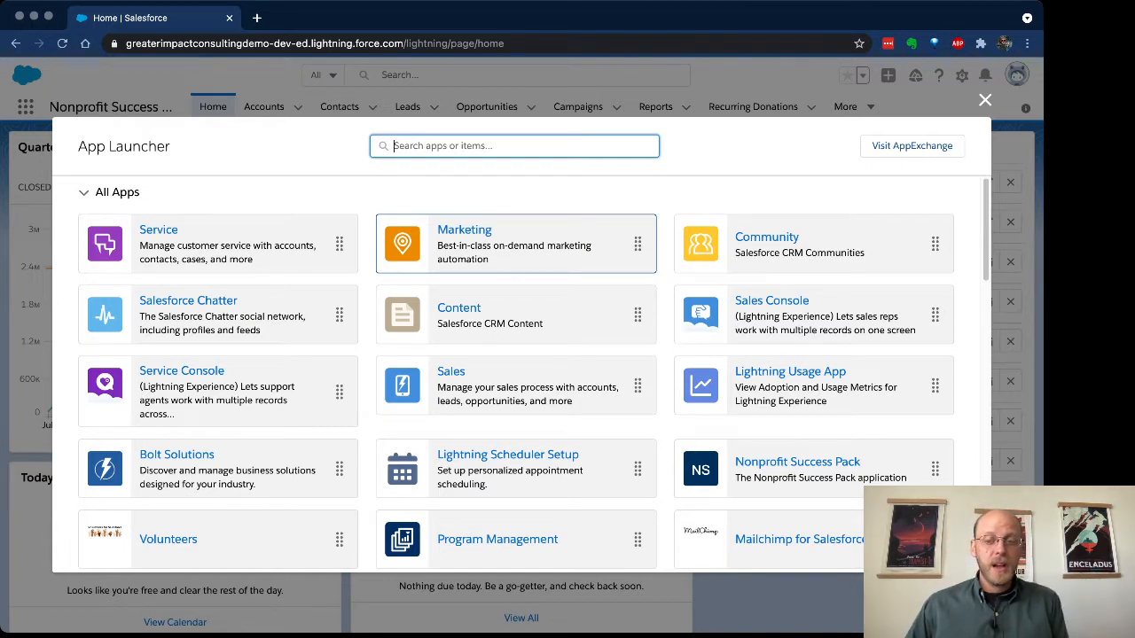
{"action": "scroll", "coordinate": [813, 444], "scroll_direction": "down", "scroll_amount": 2}
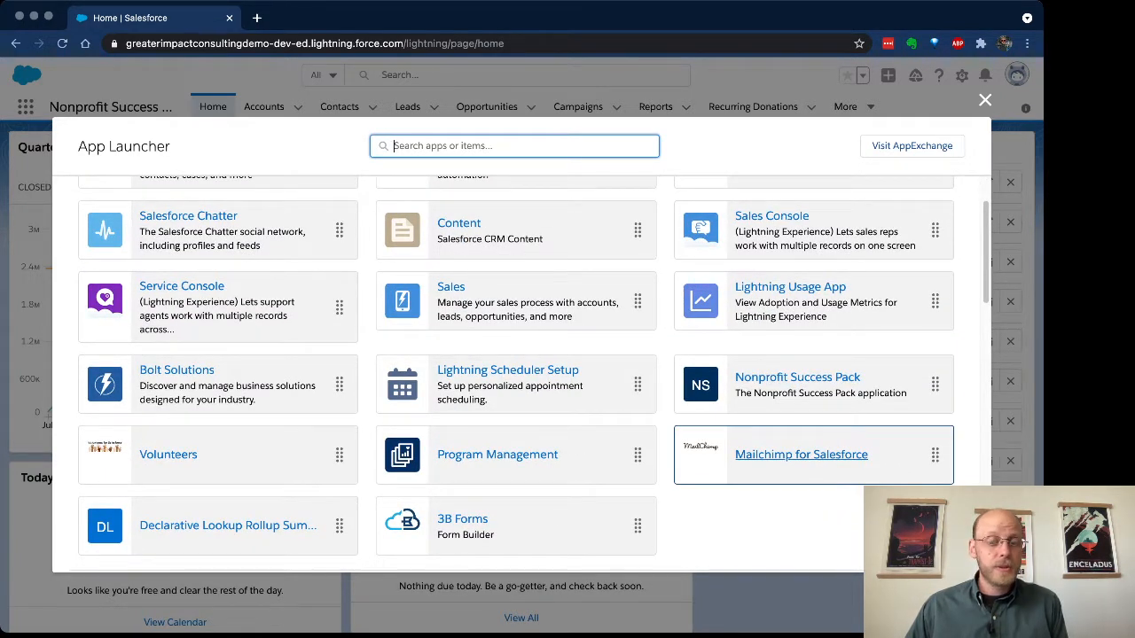
{"action": "left_click", "coordinate": [801, 454]}
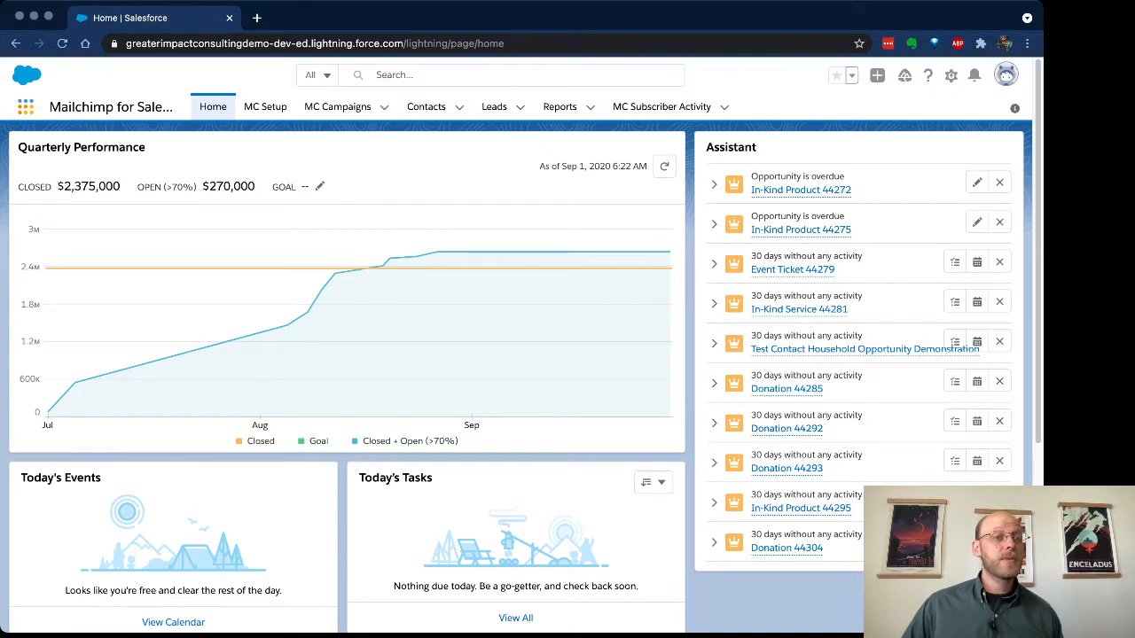
Search the apps for "prog", switch to Program Management and show its additional navigation items
{"action": "left_click", "coordinate": [25, 106]}
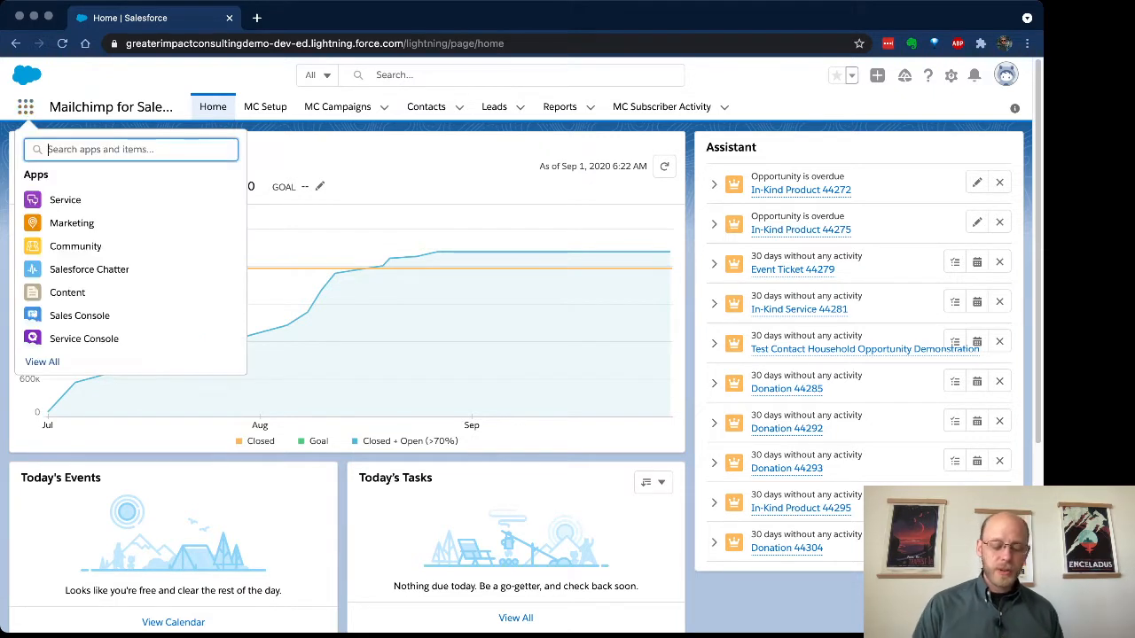
{"action": "type", "text": "prog"}
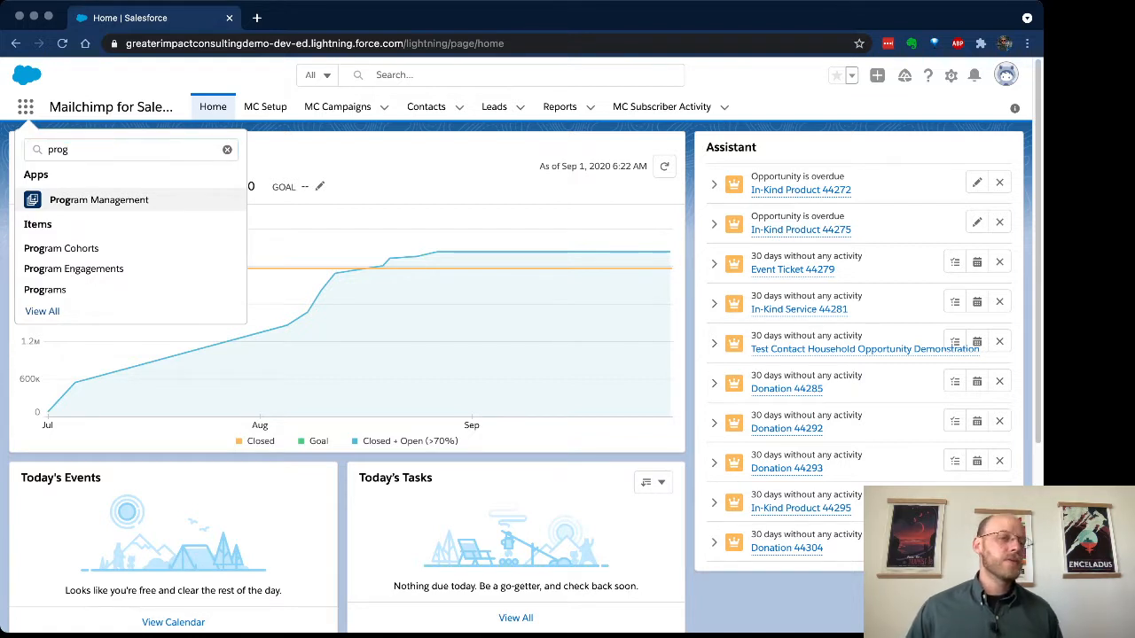
{"action": "key", "text": "Return"}
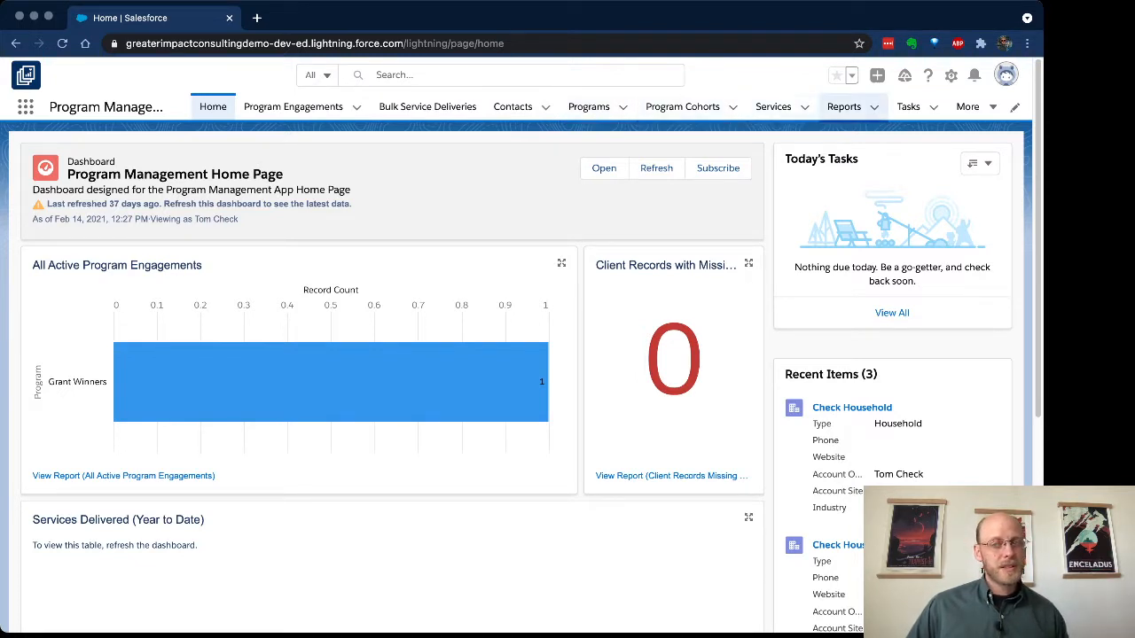
{"action": "left_click", "coordinate": [971, 106]}
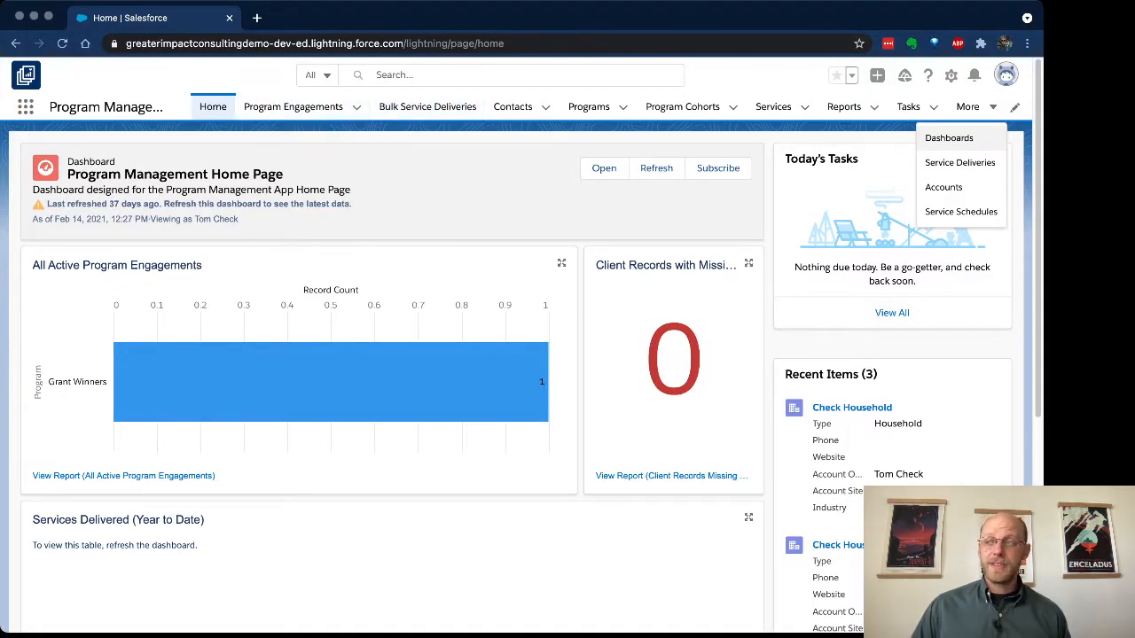
Open Setup, find the App Manager with "app man" and look through its list of apps
{"action": "left_click", "coordinate": [951, 75]}
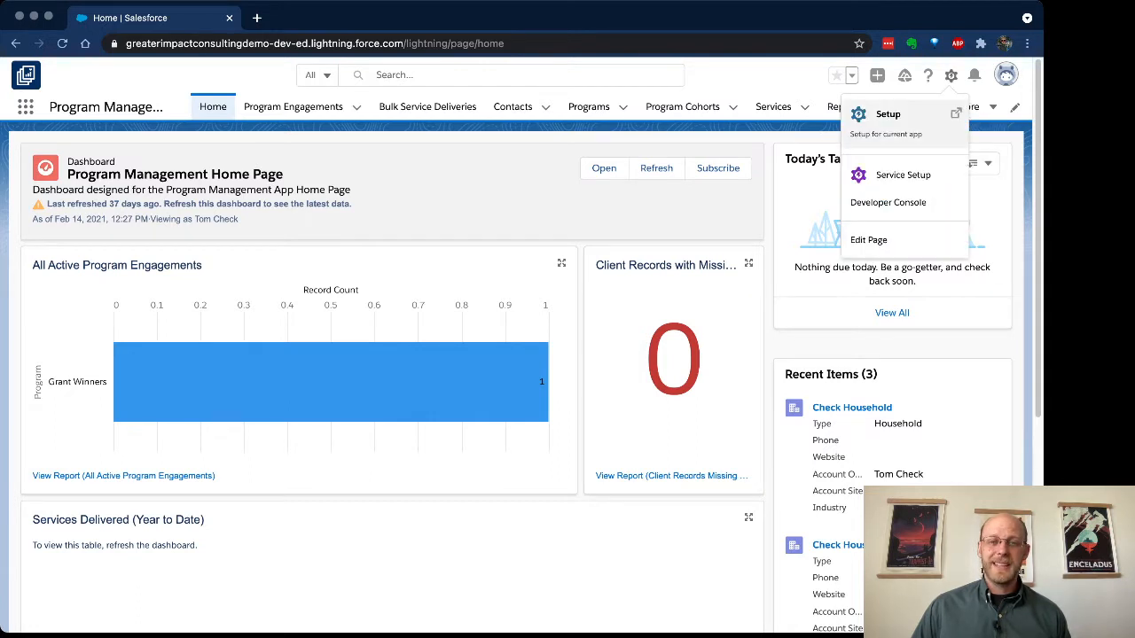
{"action": "left_click", "coordinate": [887, 114]}
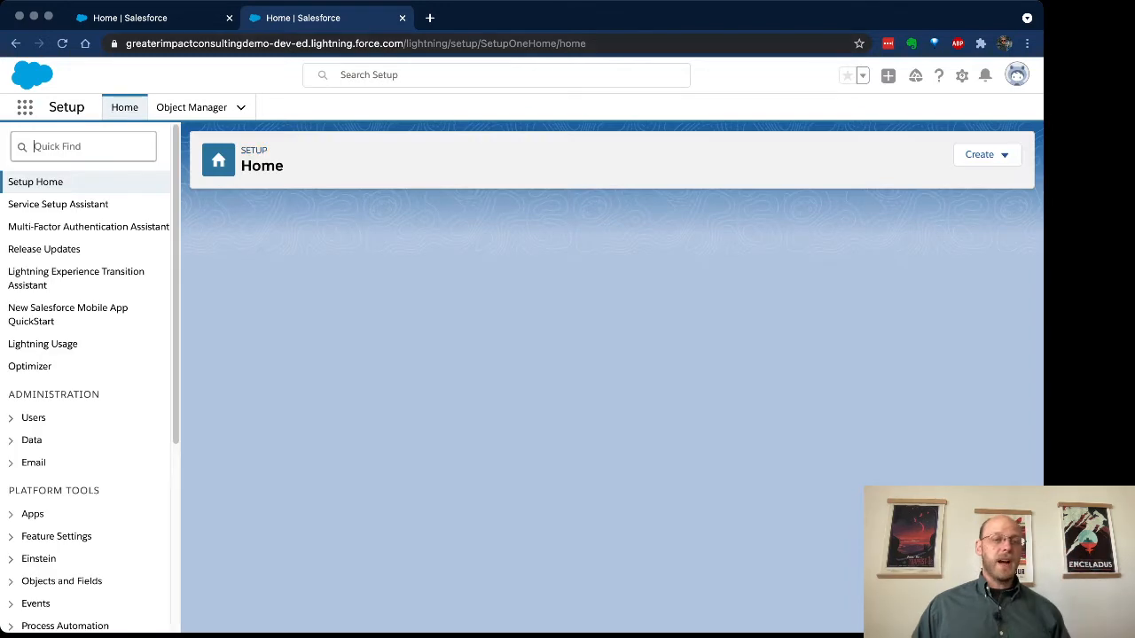
{"action": "type", "text": "app man"}
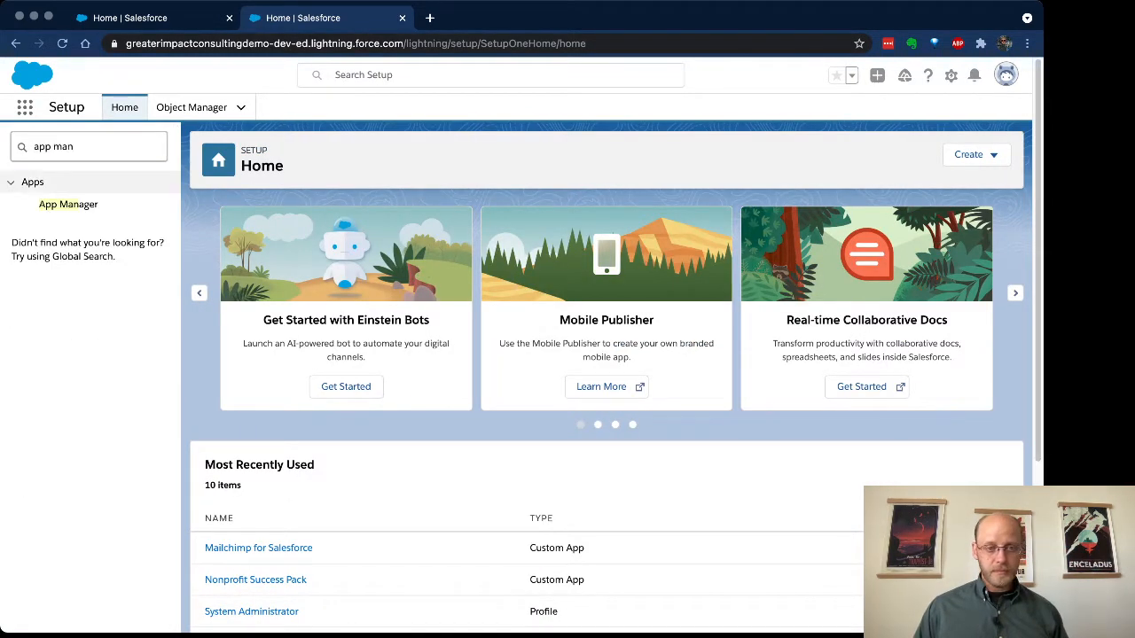
{"action": "left_click", "coordinate": [68, 204]}
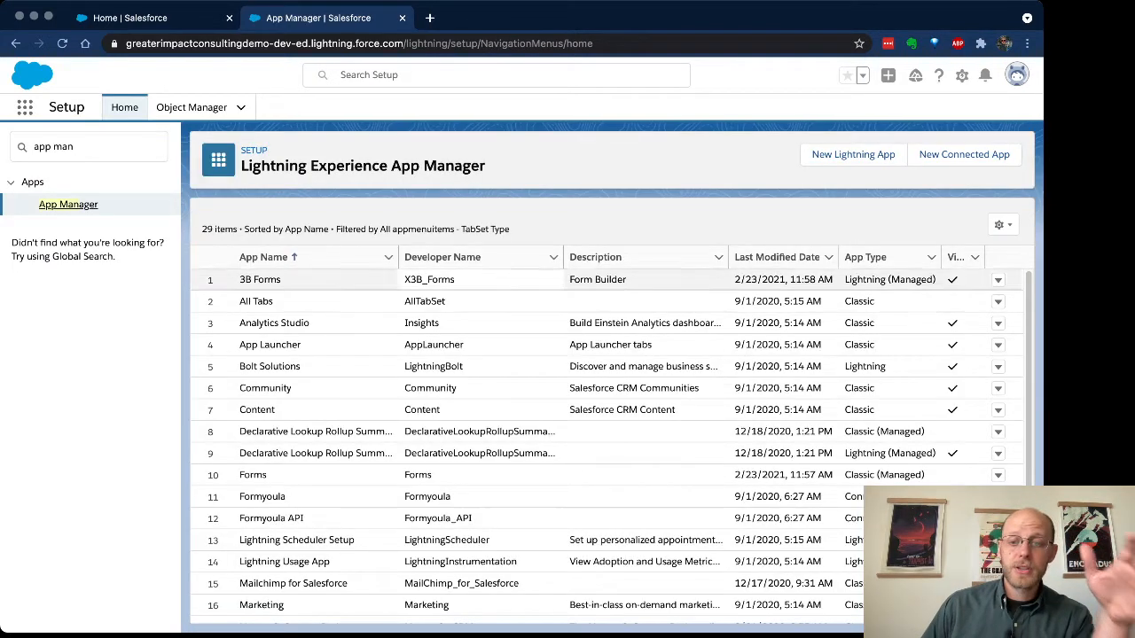
{"action": "scroll", "coordinate": [603, 320], "scroll_direction": "down", "scroll_amount": 1}
{"action": "scroll", "coordinate": [603, 320], "scroll_direction": "down", "scroll_amount": 1}
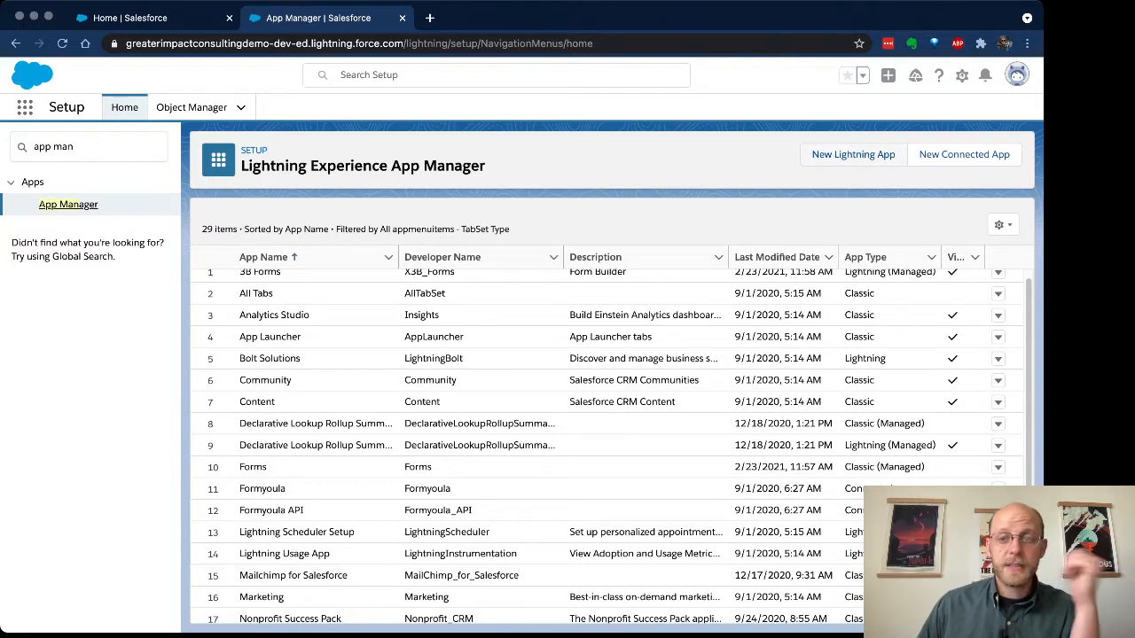
Start a new Lightning app and name it Demonstration App, with Demonstration_App as the developer name
{"action": "left_click", "coordinate": [853, 154]}
{"action": "mouse_move", "coordinate": [321, 287]}
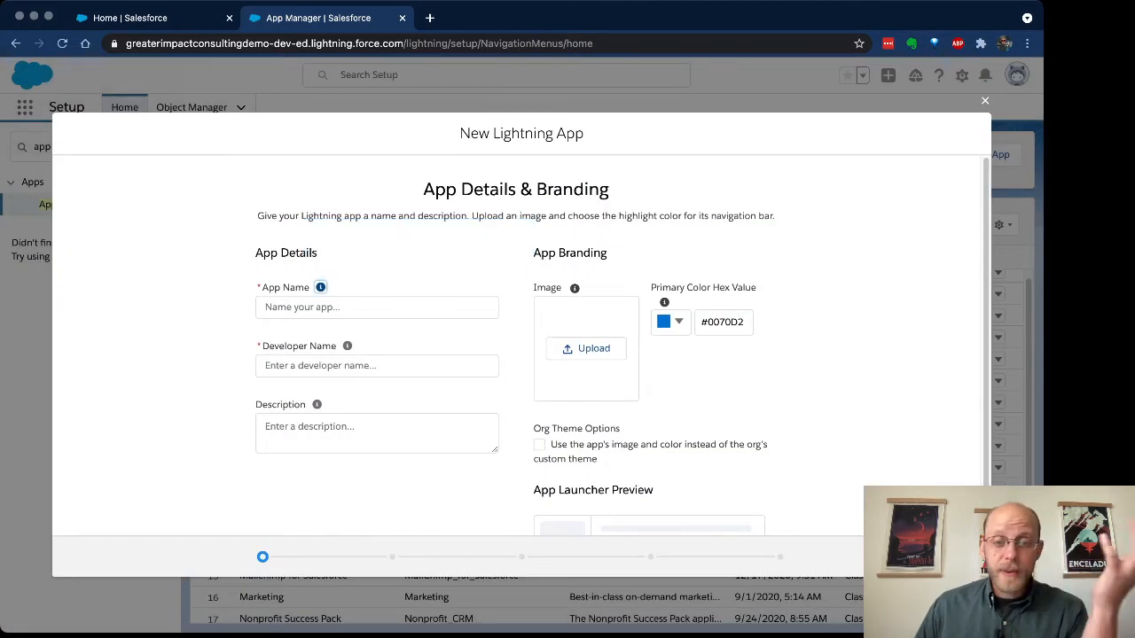
{"action": "left_click", "coordinate": [377, 307]}
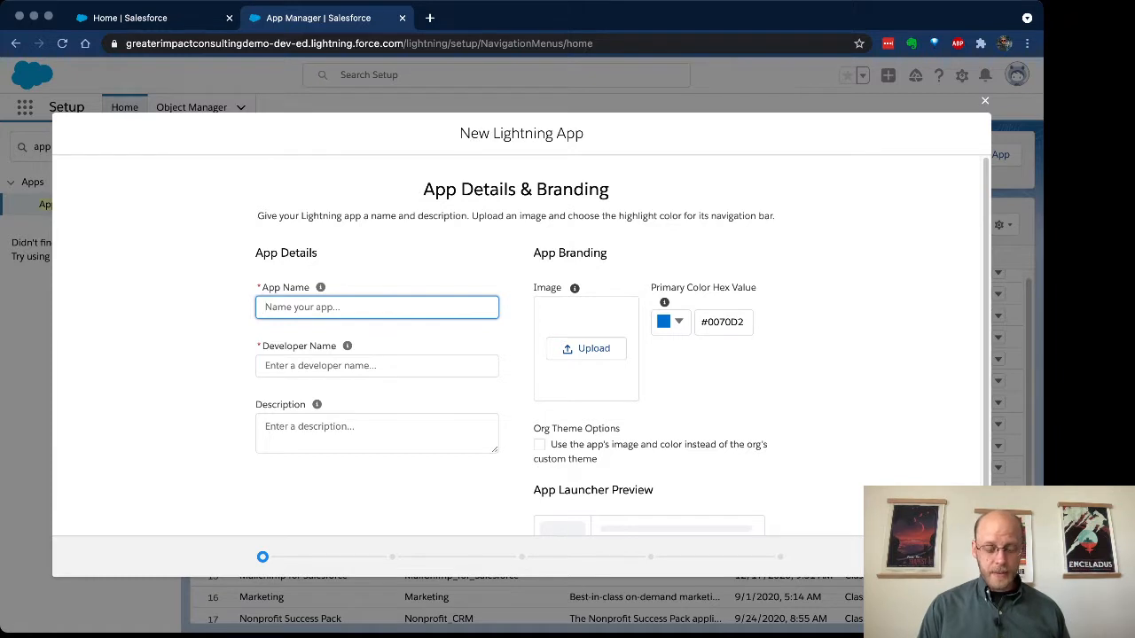
{"action": "type", "text": "Demonst"}
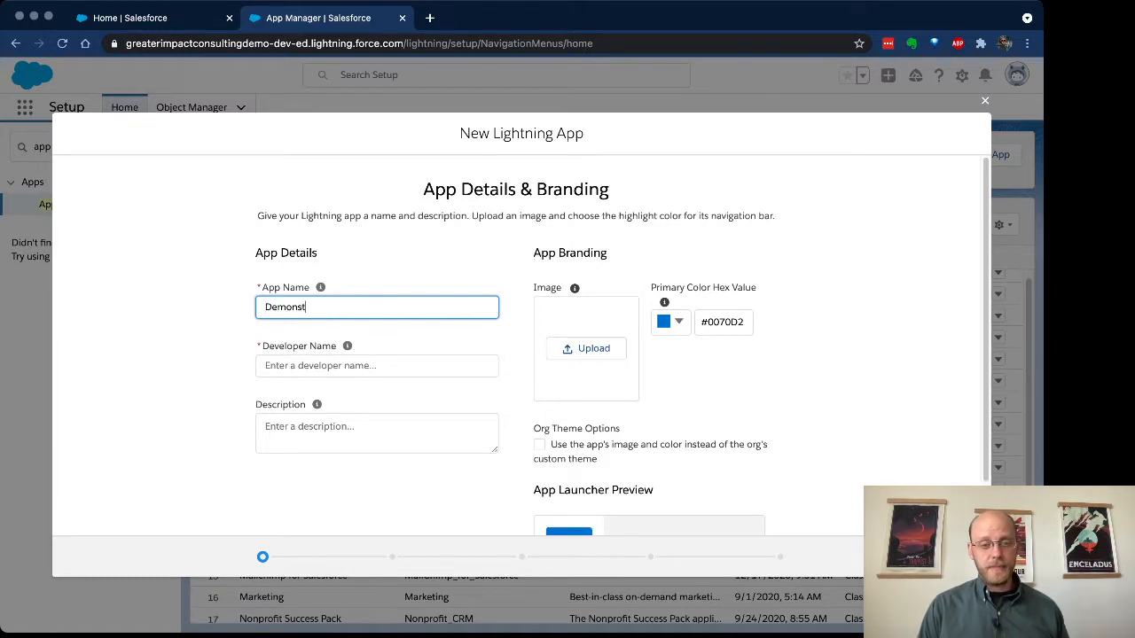
{"action": "type", "text": "ration App"}
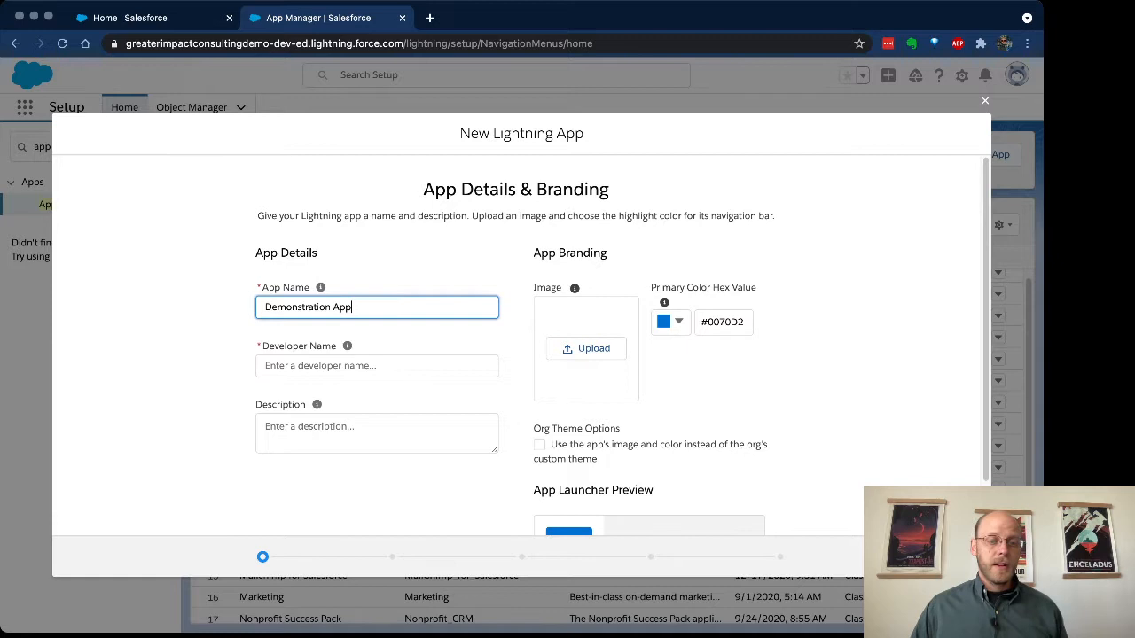
{"action": "key", "text": "Tab"}
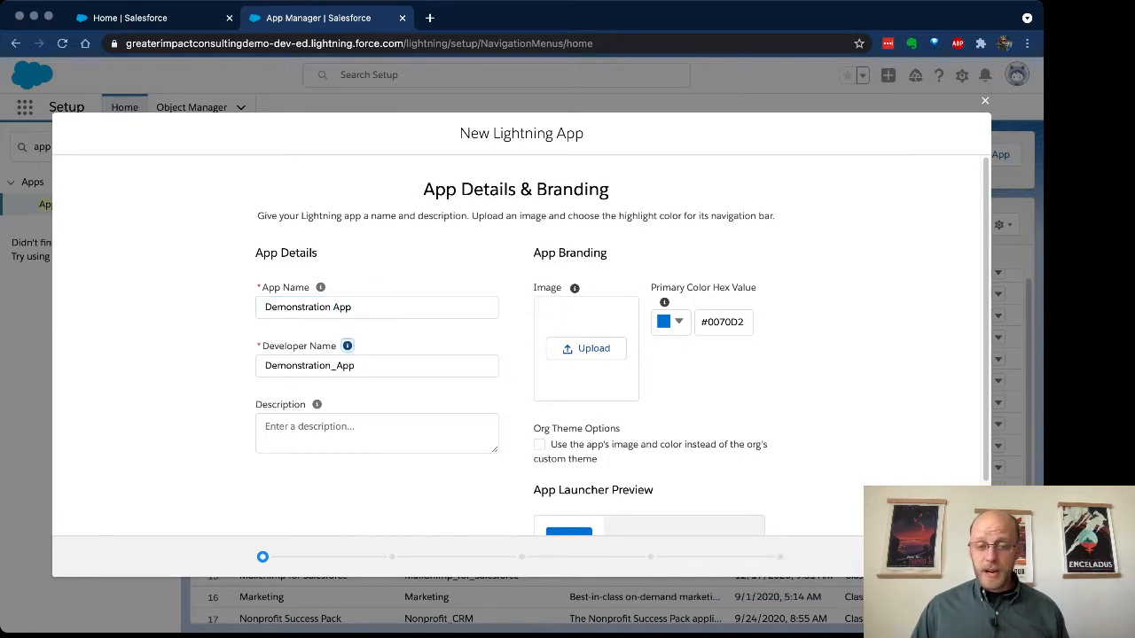
Enter the app description "Used for 3/2021 demo of app building"
{"action": "left_click", "coordinate": [477, 435]}
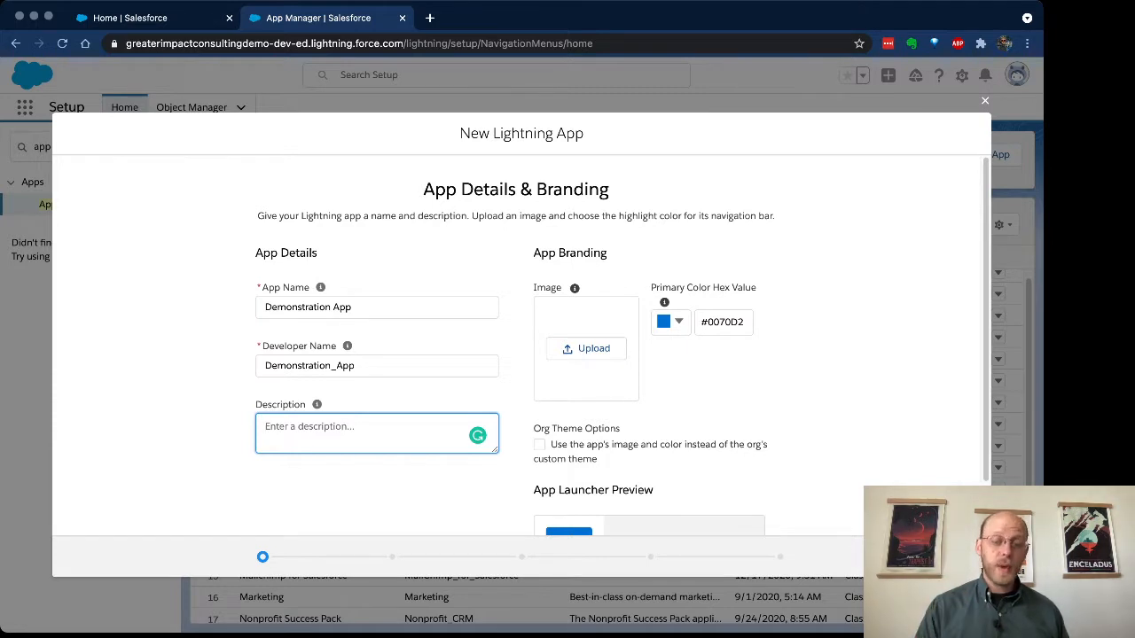
{"action": "type", "text": "Used for 3/"}
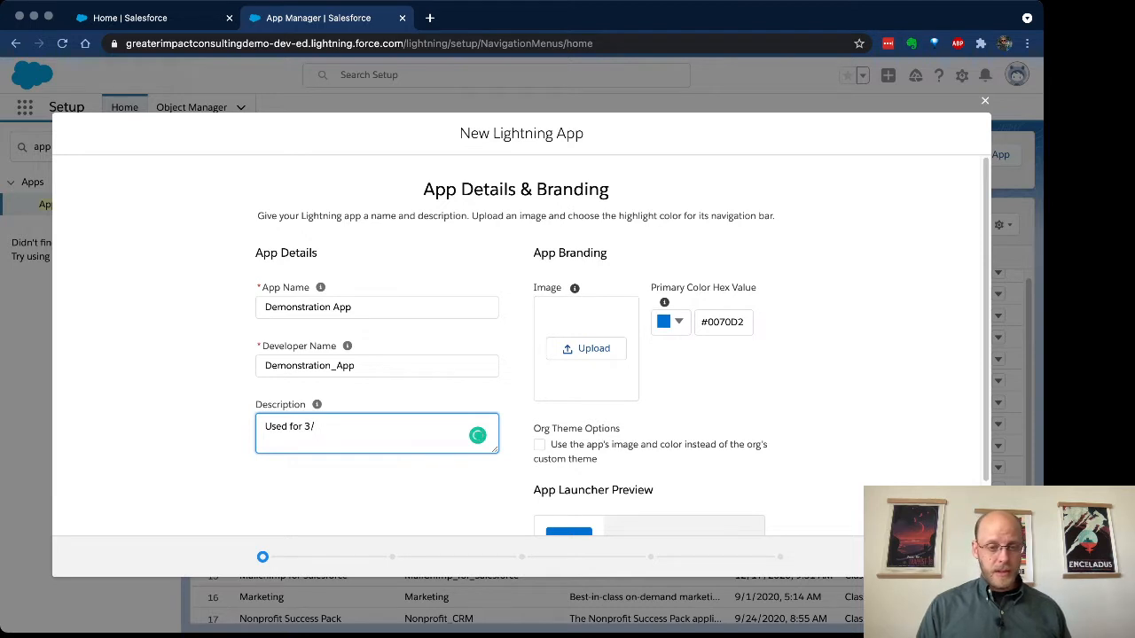
{"action": "key", "text": "BackSpace"}
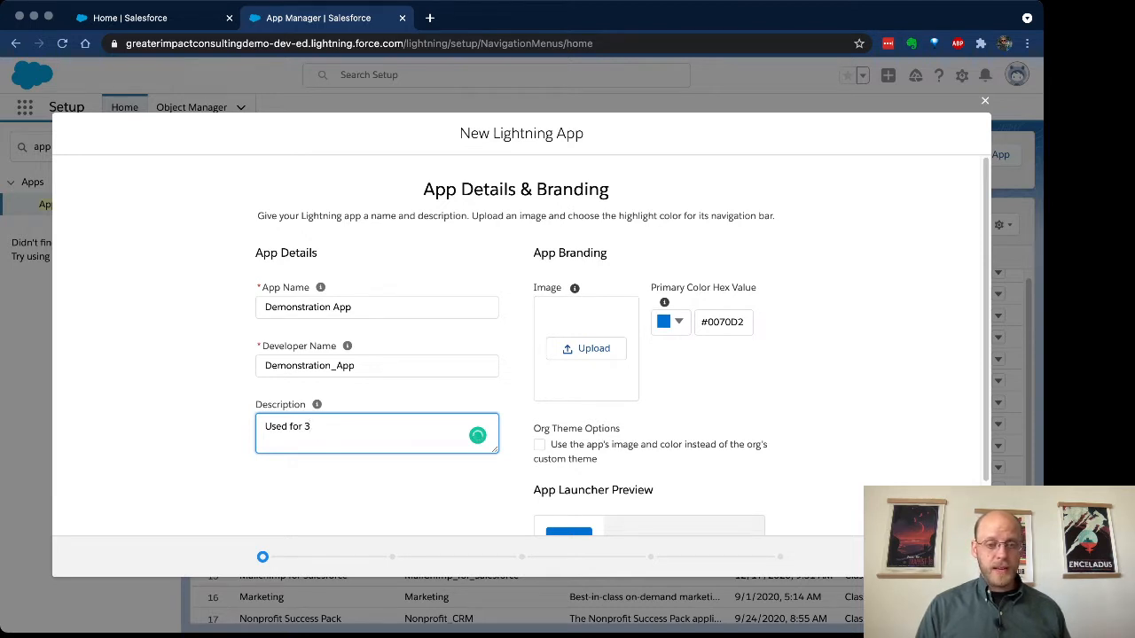
{"action": "type", "text": "/2021 demo of app buildi"}
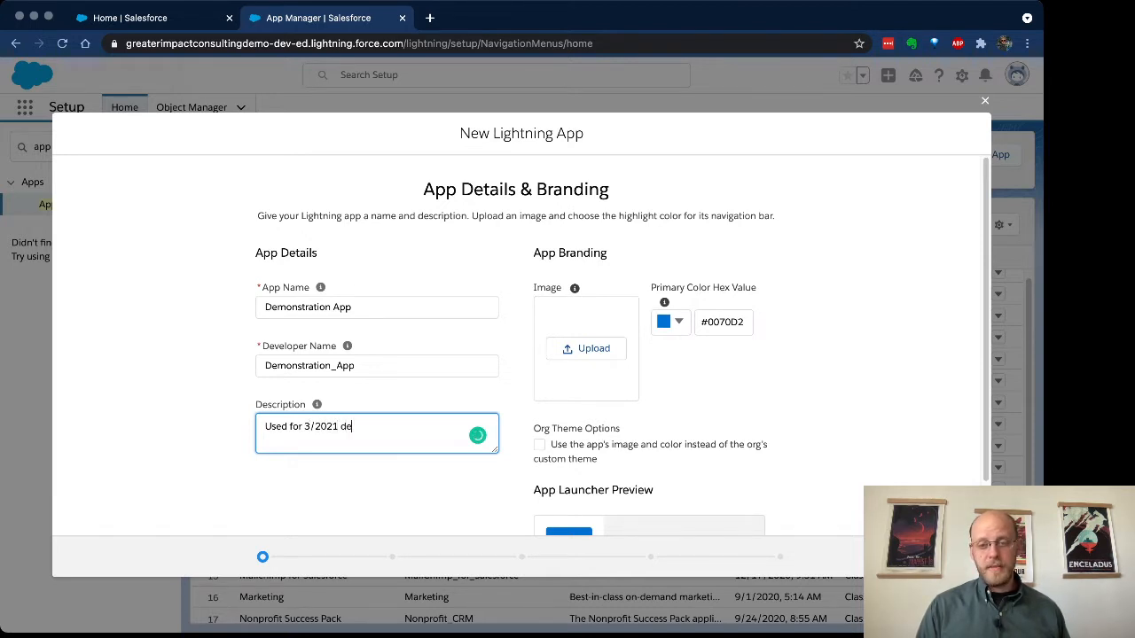
{"action": "type", "text": "ng"}
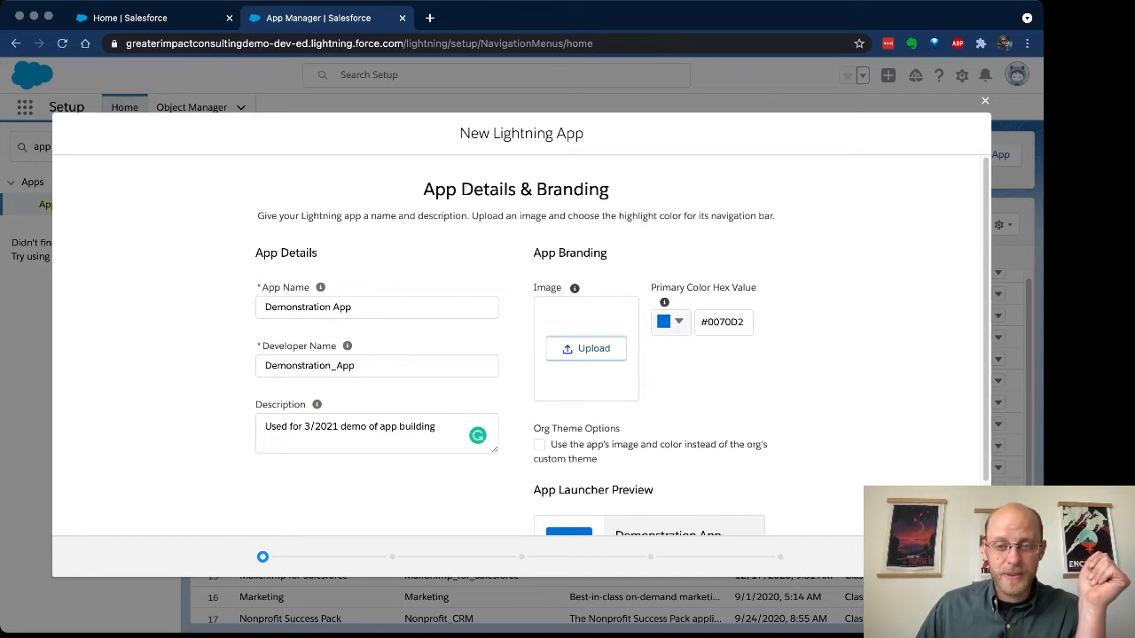
Set the app's primary color to bright green #37FD00 and proceed to the app options
{"action": "left_click", "coordinate": [672, 322]}
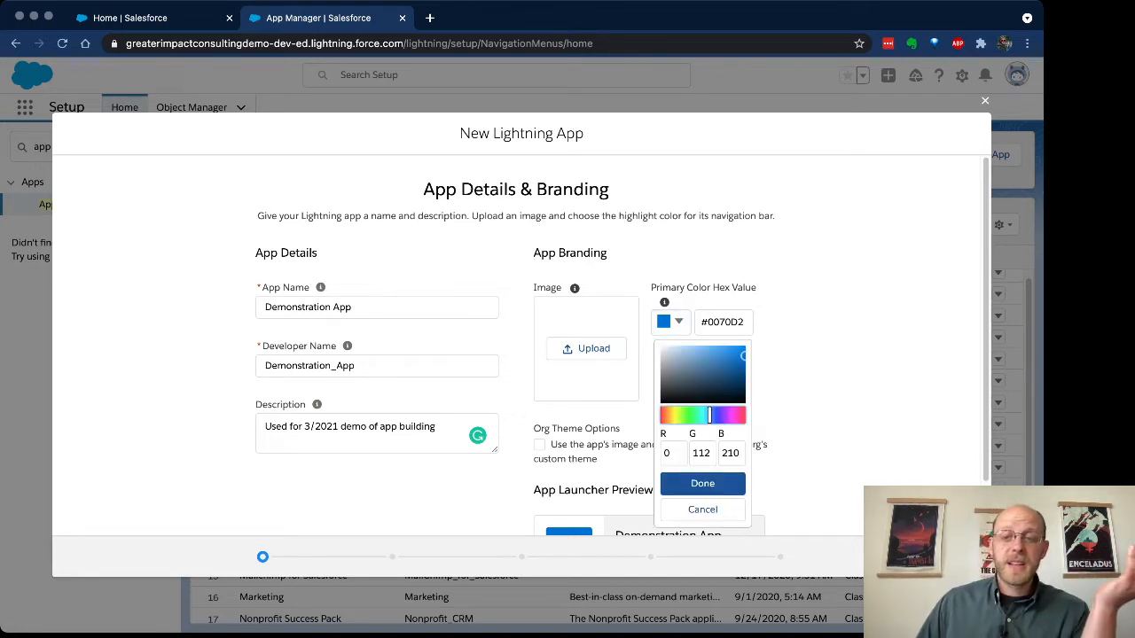
{"action": "left_click_drag", "start_coordinate": [709, 415], "coordinate": [687, 415]}
{"action": "left_click", "coordinate": [741, 363]}
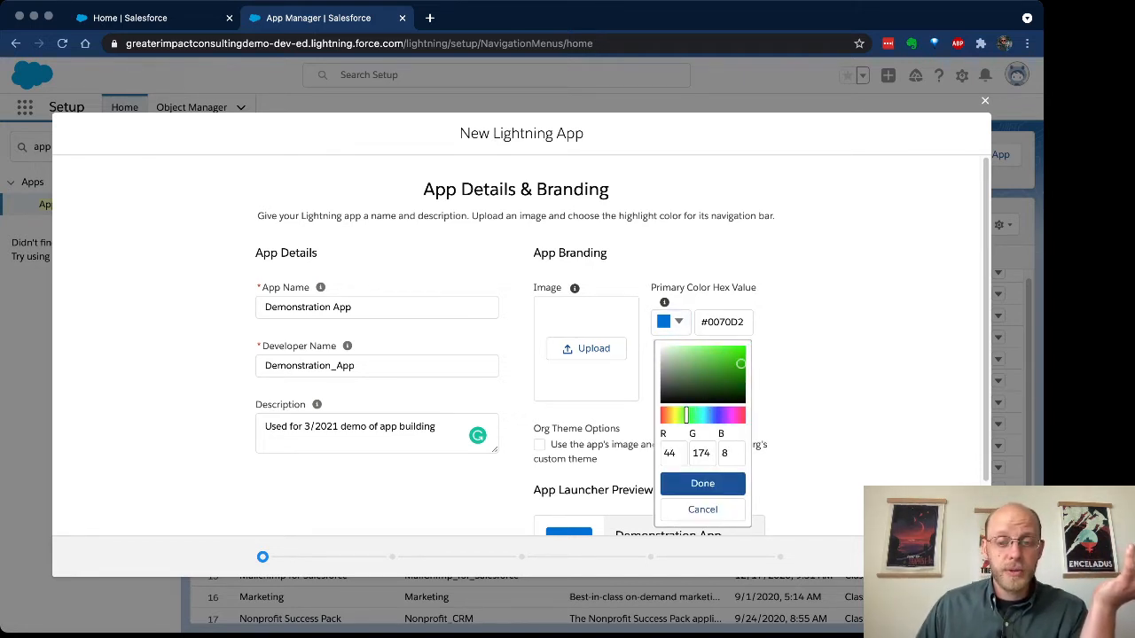
{"action": "left_click", "coordinate": [745, 347]}
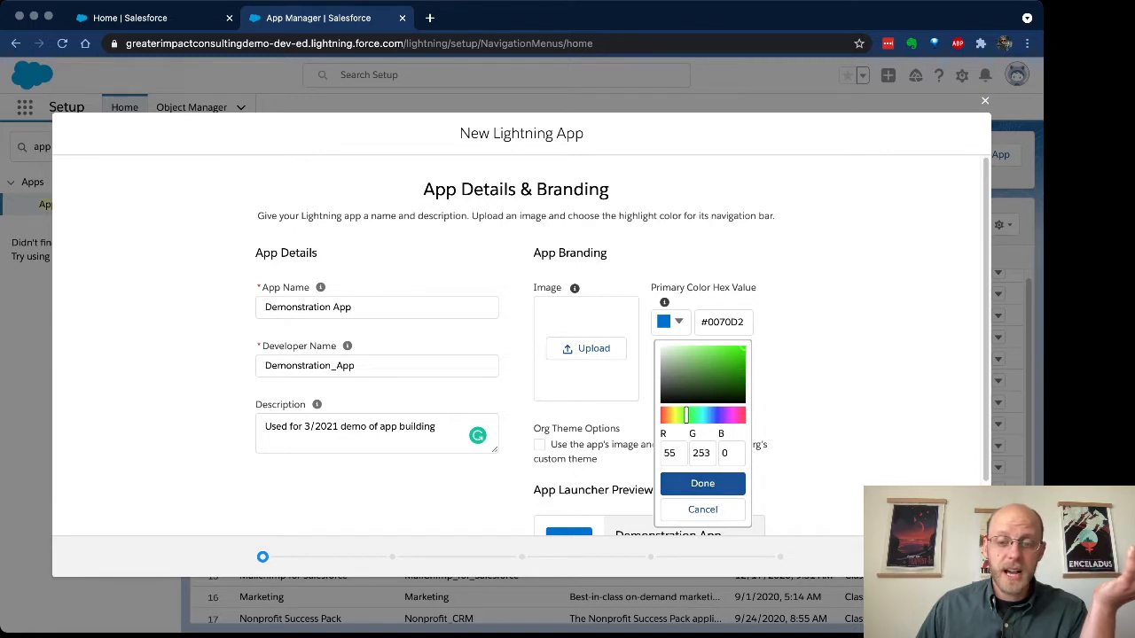
{"action": "left_click", "coordinate": [703, 485]}
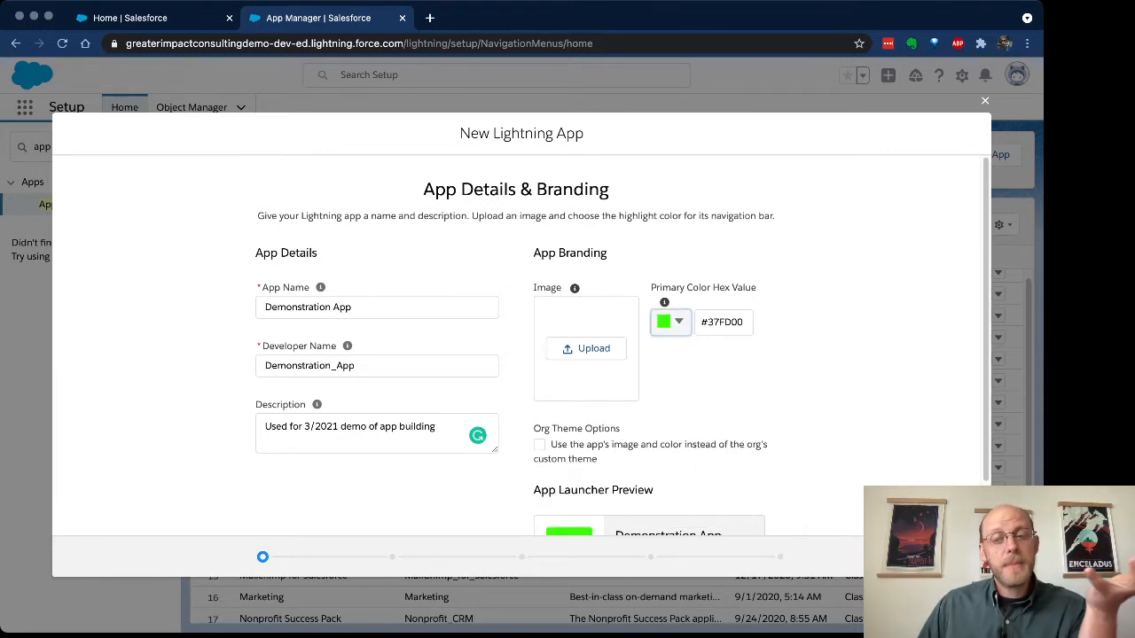
{"action": "scroll", "coordinate": [620, 346], "scroll_direction": "down", "scroll_amount": 2}
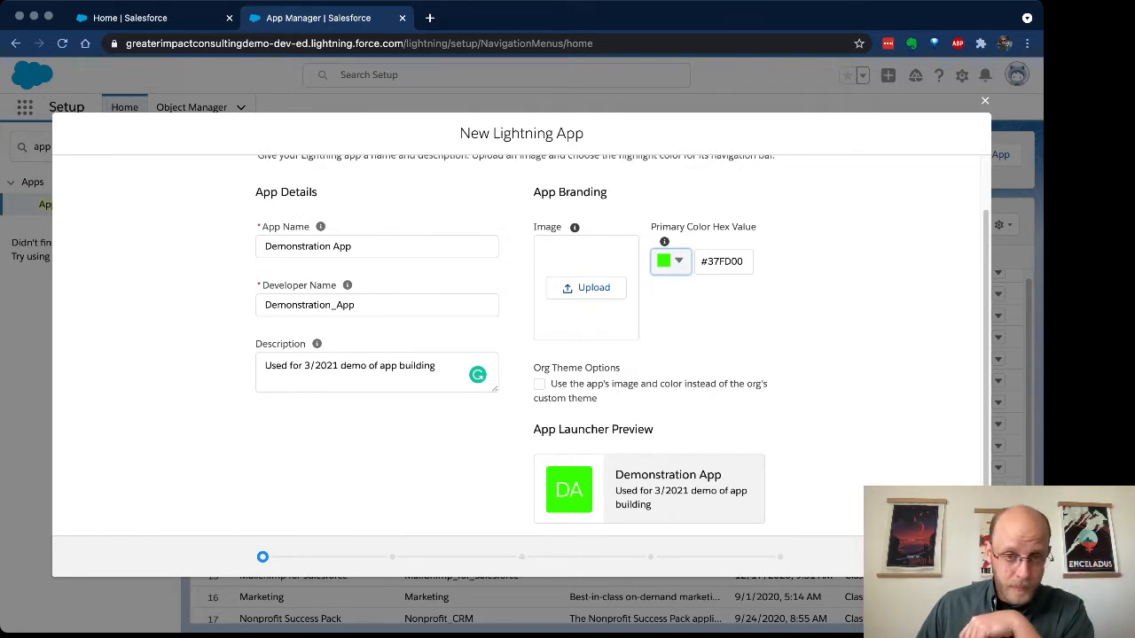
{"action": "left_click", "coordinate": [957, 557]}
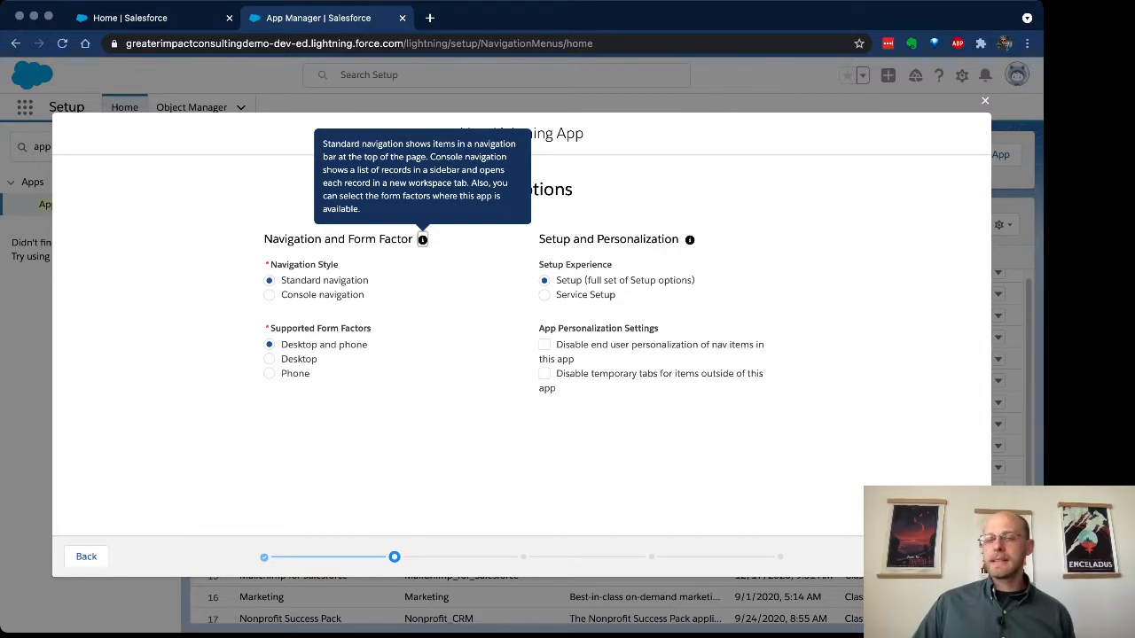
Switch to the Sales Console app in the other browser tab and view the Test Kiosk Name campaign as a console navigation example
{"action": "left_click", "coordinate": [169, 18]}
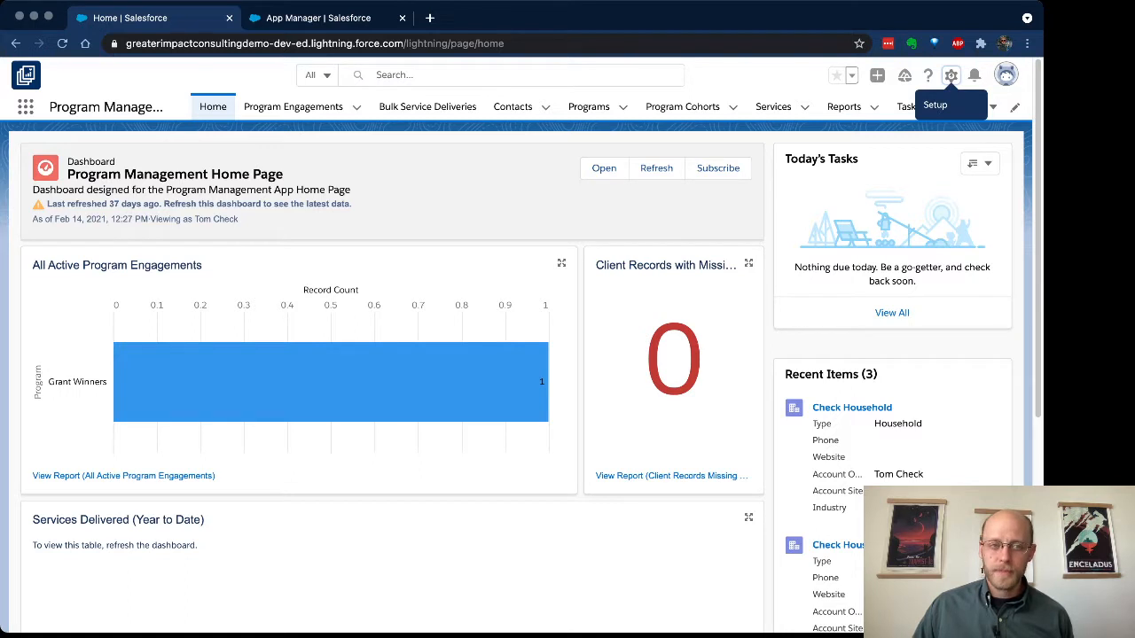
{"action": "left_click", "coordinate": [25, 107]}
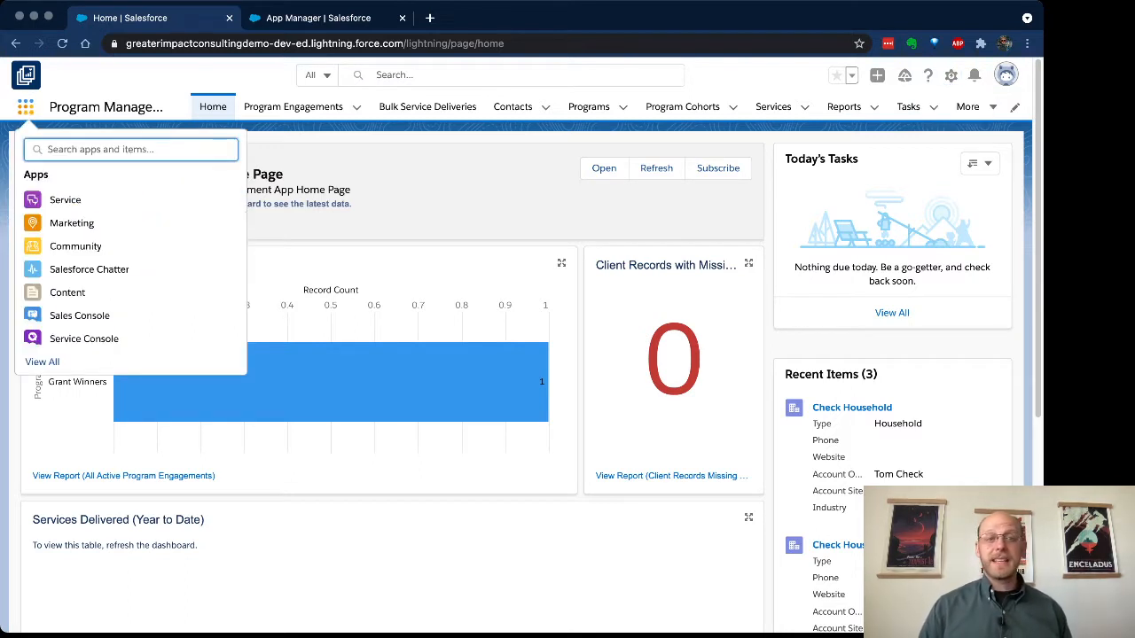
{"action": "type", "text": "sales"}
{"action": "left_click", "coordinate": [80, 223]}
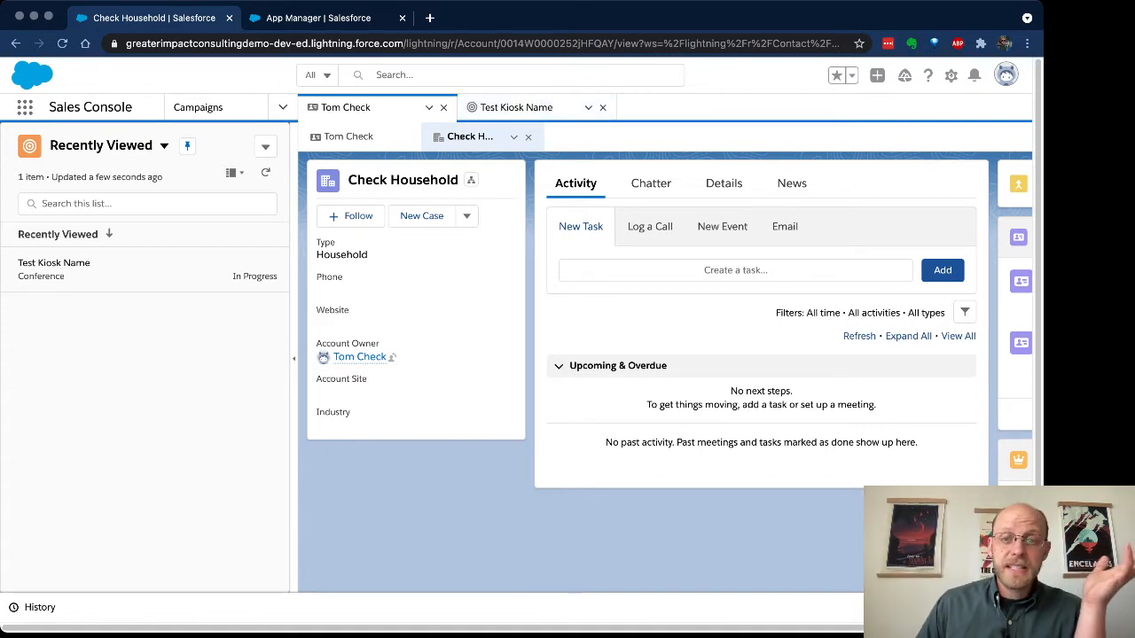
{"action": "left_click", "coordinate": [516, 107]}
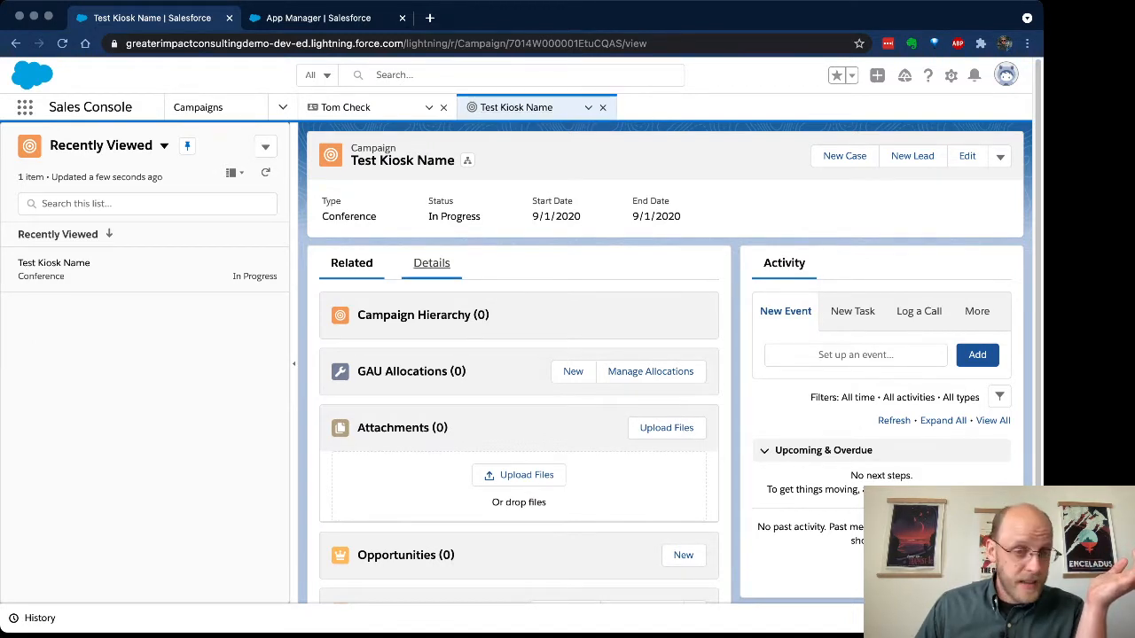
Review the campaign's related lists, and compare the contact's workspace tab with its contact and household account subtabs
{"action": "scroll", "coordinate": [432, 266], "scroll_direction": "down", "scroll_amount": 2}
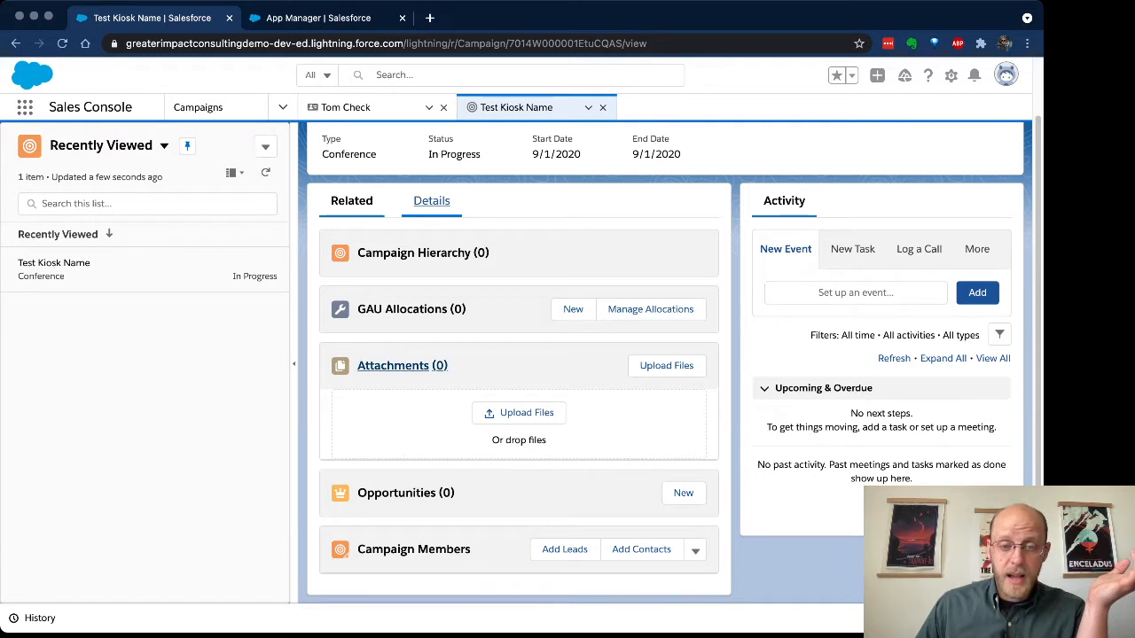
{"action": "scroll", "coordinate": [432, 266], "scroll_direction": "up", "scroll_amount": 2}
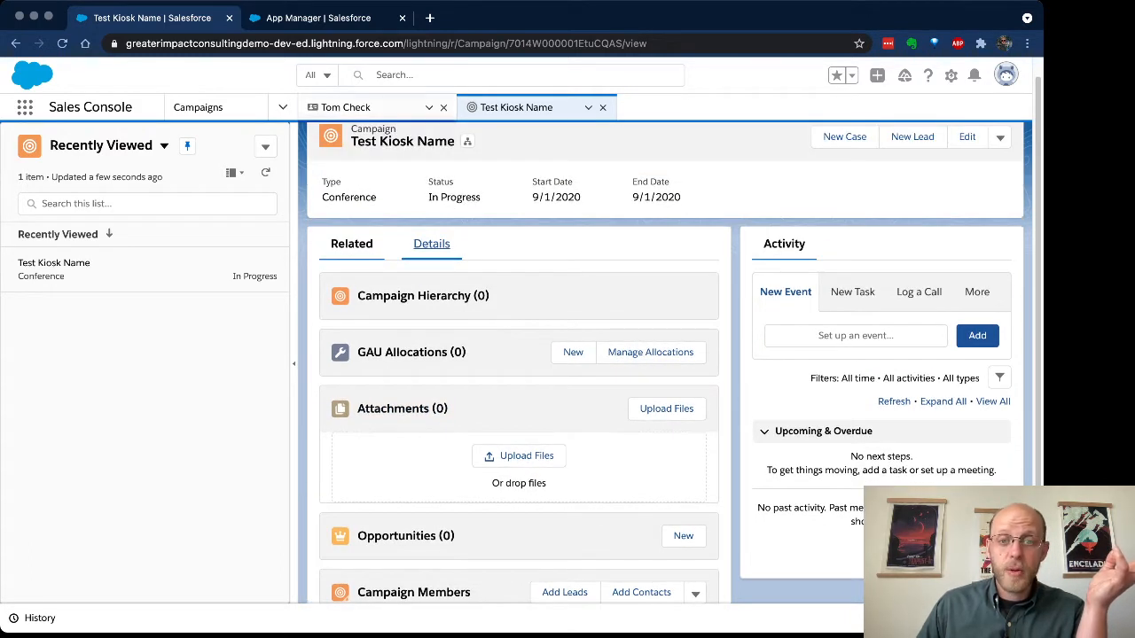
{"action": "left_click", "coordinate": [346, 108]}
{"action": "left_click", "coordinate": [516, 107]}
{"action": "left_click", "coordinate": [346, 107]}
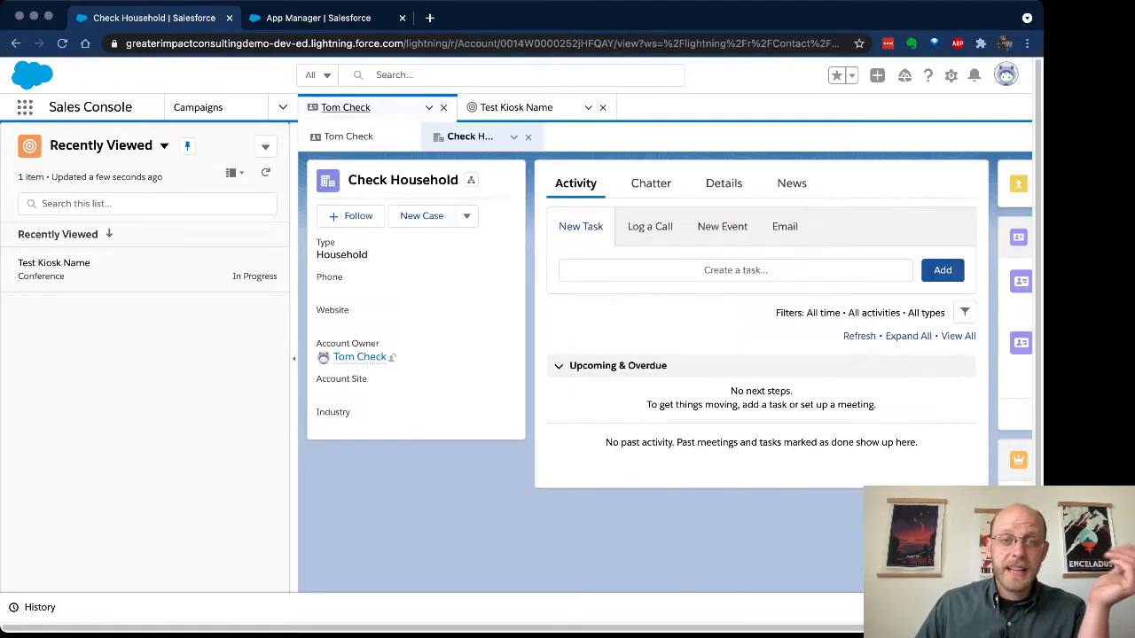
{"action": "left_click", "coordinate": [348, 137]}
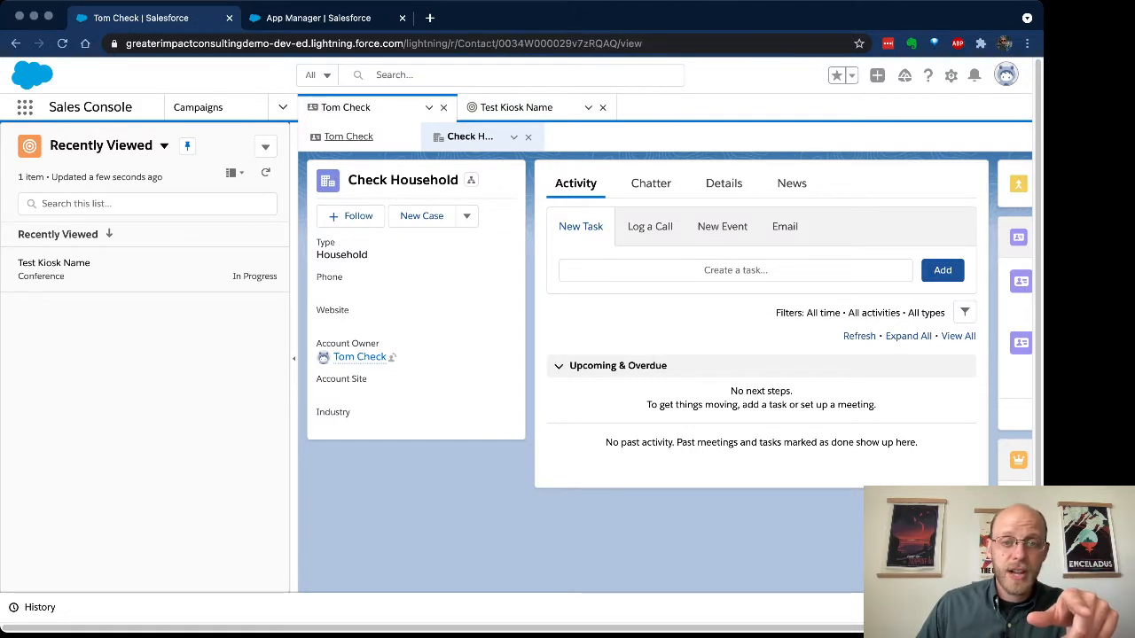
{"action": "left_click", "coordinate": [470, 137]}
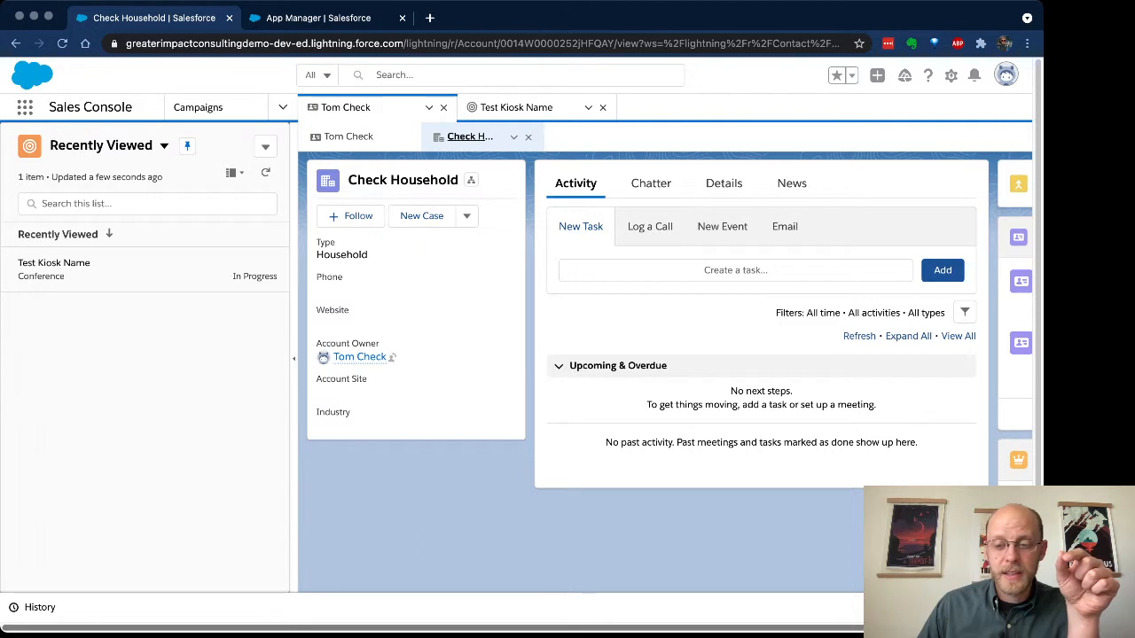
Open the household account's related donation opportunity in its own subtab and view the actions available for the contact's workspace tab
{"action": "scroll", "coordinate": [297, 358], "scroll_direction": "right", "scroll_amount": 3}
{"action": "scroll", "coordinate": [665, 372], "scroll_direction": "right", "scroll_amount": 2}
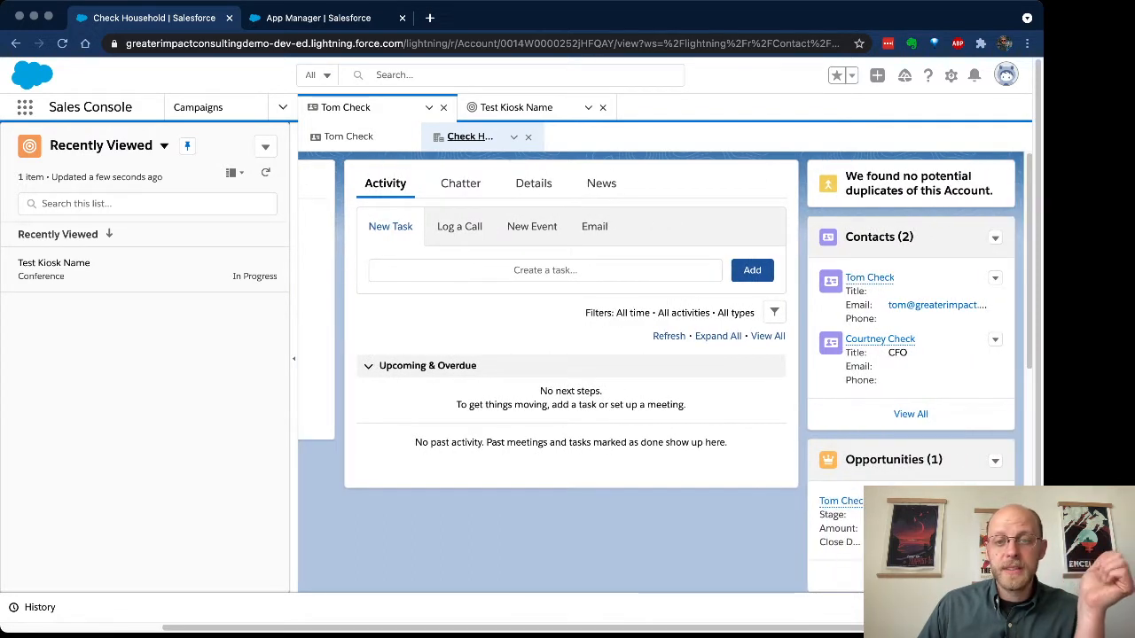
{"action": "left_click", "coordinate": [867, 501]}
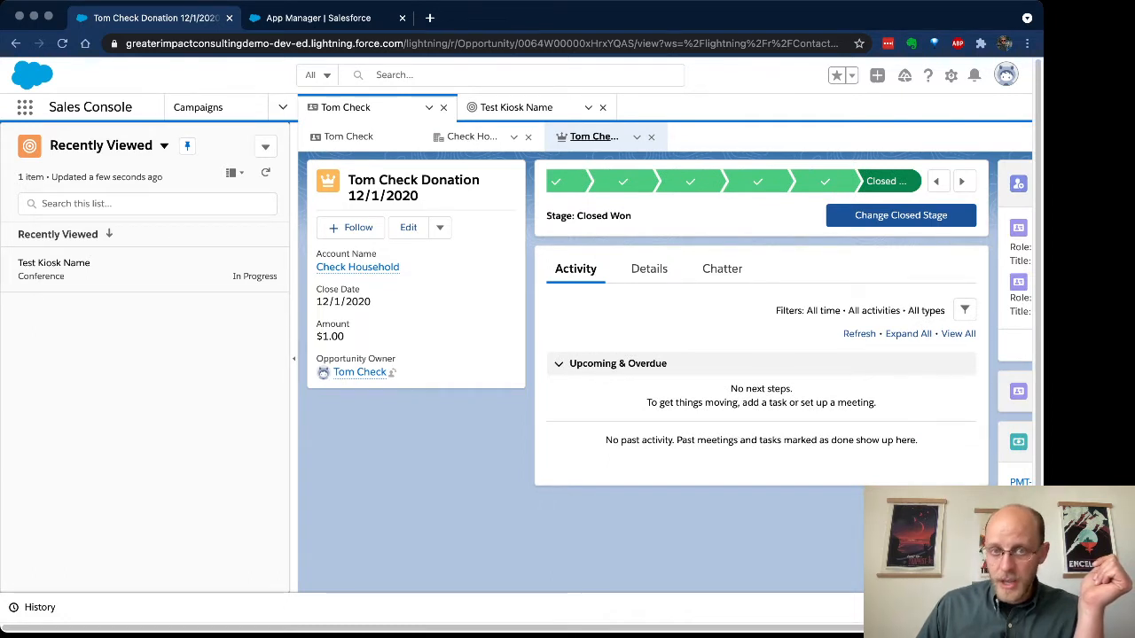
{"action": "left_click", "coordinate": [429, 107]}
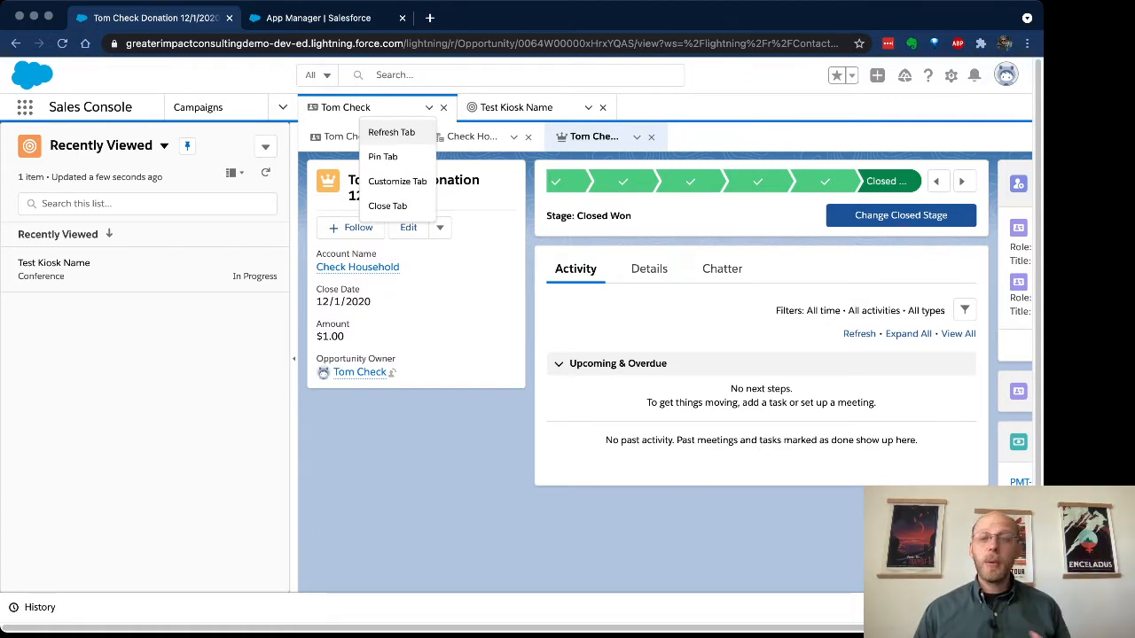
{"action": "key", "text": "Escape"}
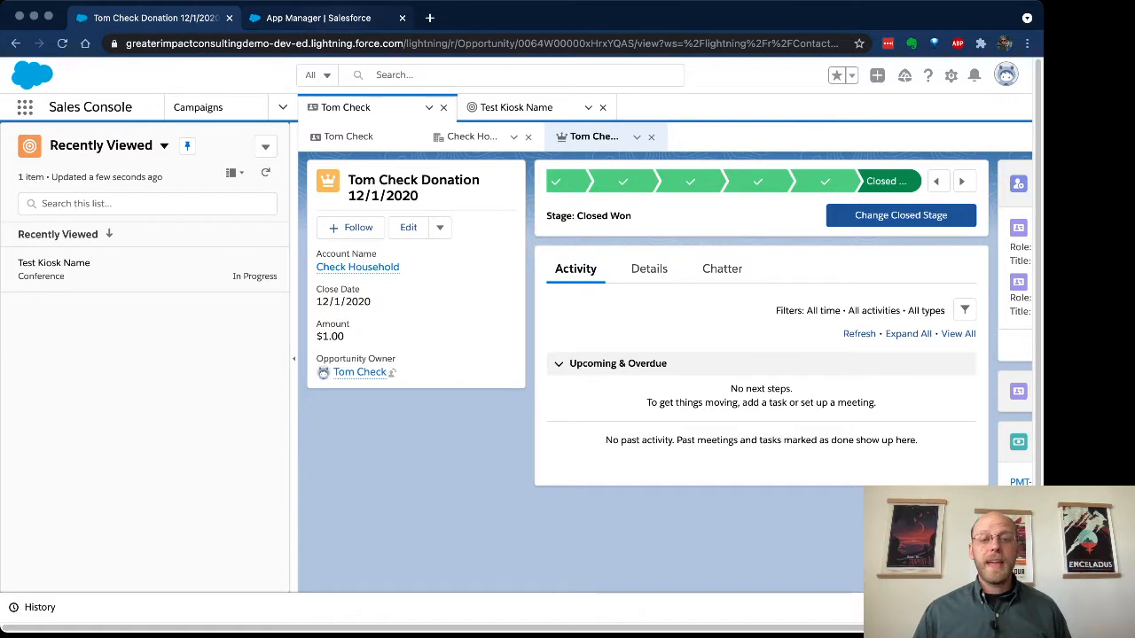
Return to the New Lightning App setup in the other browser tab and proceed to the utility items with end-user navigation personalization left enabled
{"action": "key", "text": "ctrl+Tab"}
{"action": "mouse_move", "coordinate": [422, 239]}
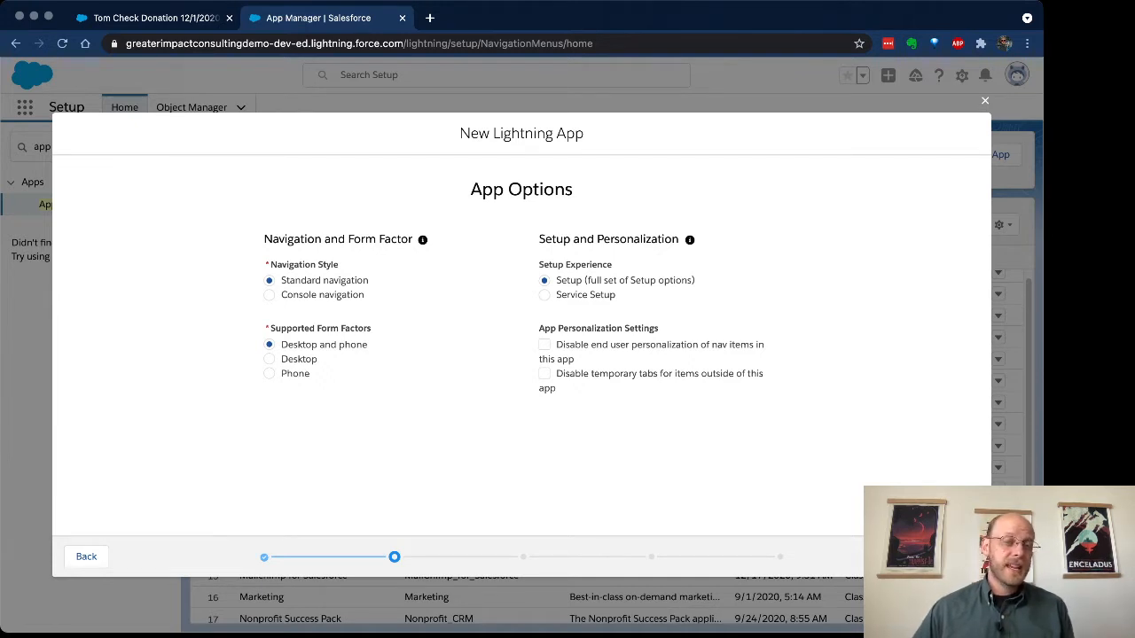
{"action": "left_click", "coordinate": [545, 344]}
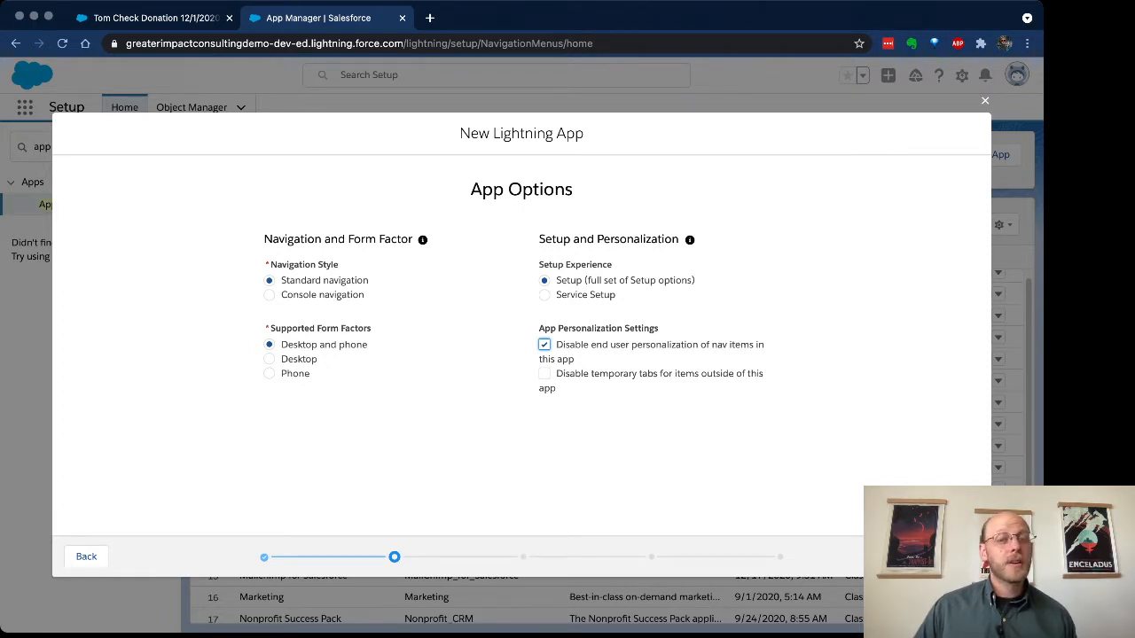
{"action": "left_click", "coordinate": [544, 344]}
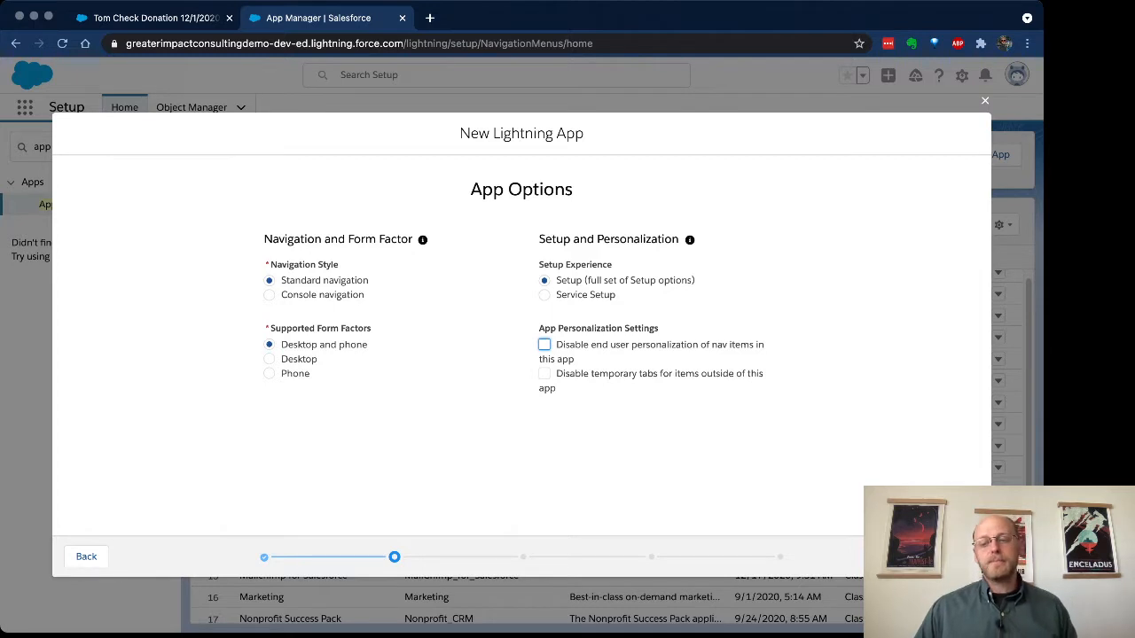
{"action": "left_click", "coordinate": [949, 557]}
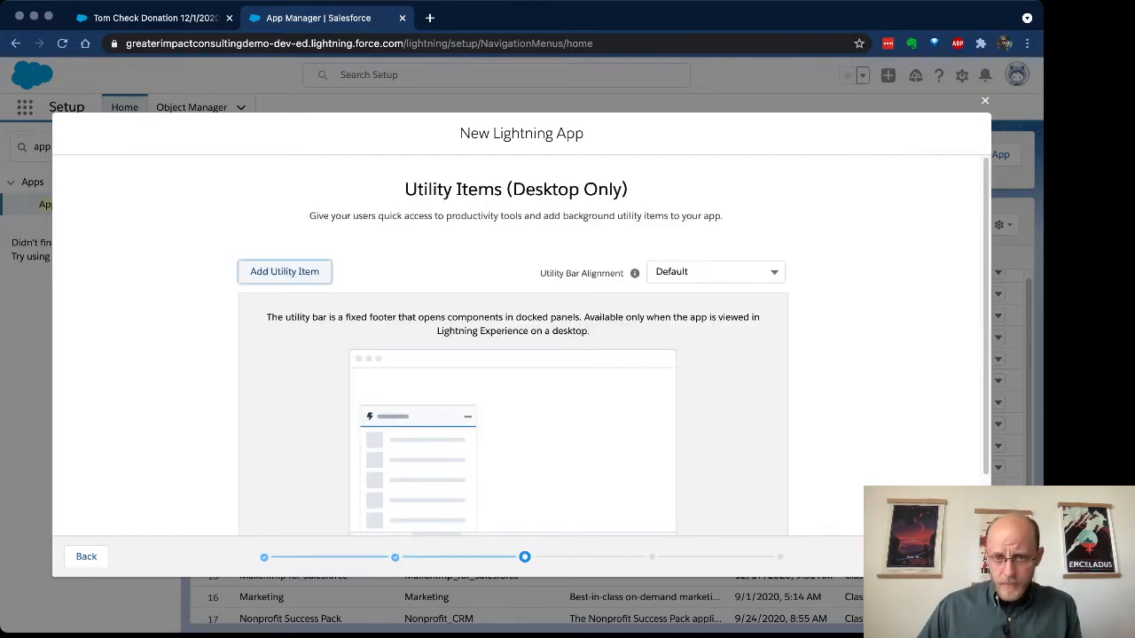
Examine the standard, custom and managed utility items available for the app's utility bar
{"action": "scroll", "coordinate": [613, 345], "scroll_direction": "down", "scroll_amount": 1}
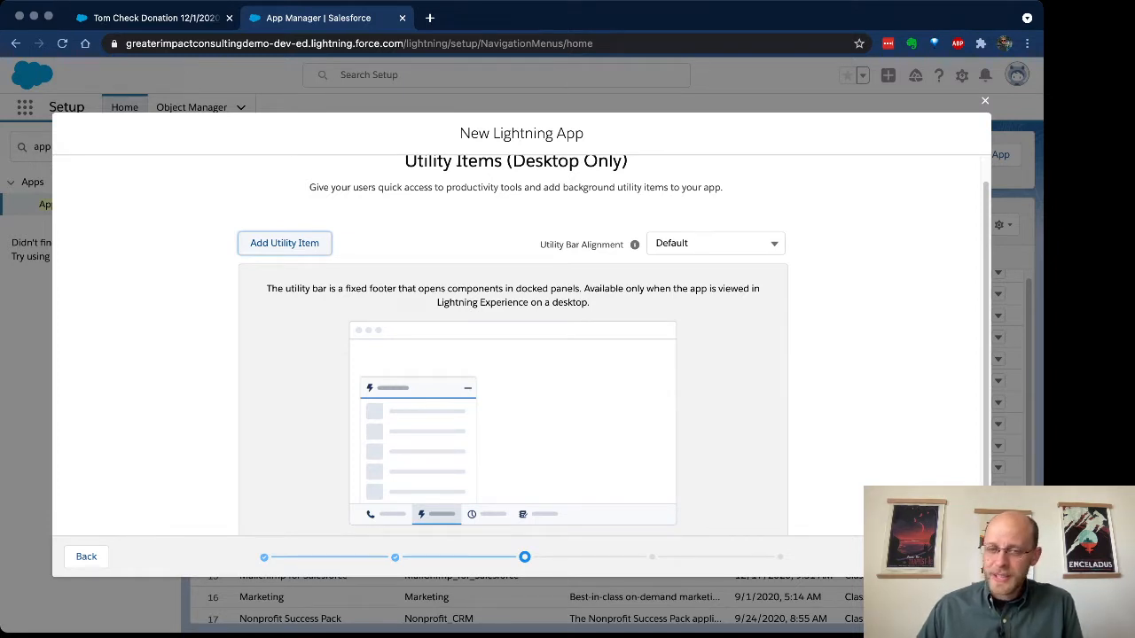
{"action": "left_click", "coordinate": [284, 243]}
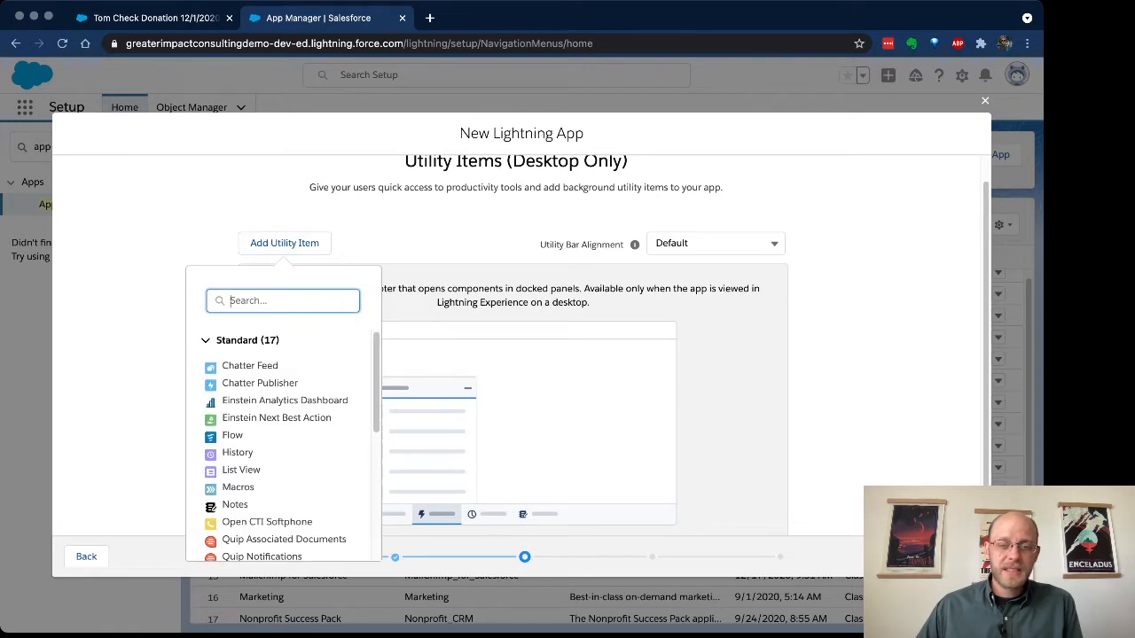
{"action": "scroll", "coordinate": [266, 380], "scroll_direction": "down", "scroll_amount": 1}
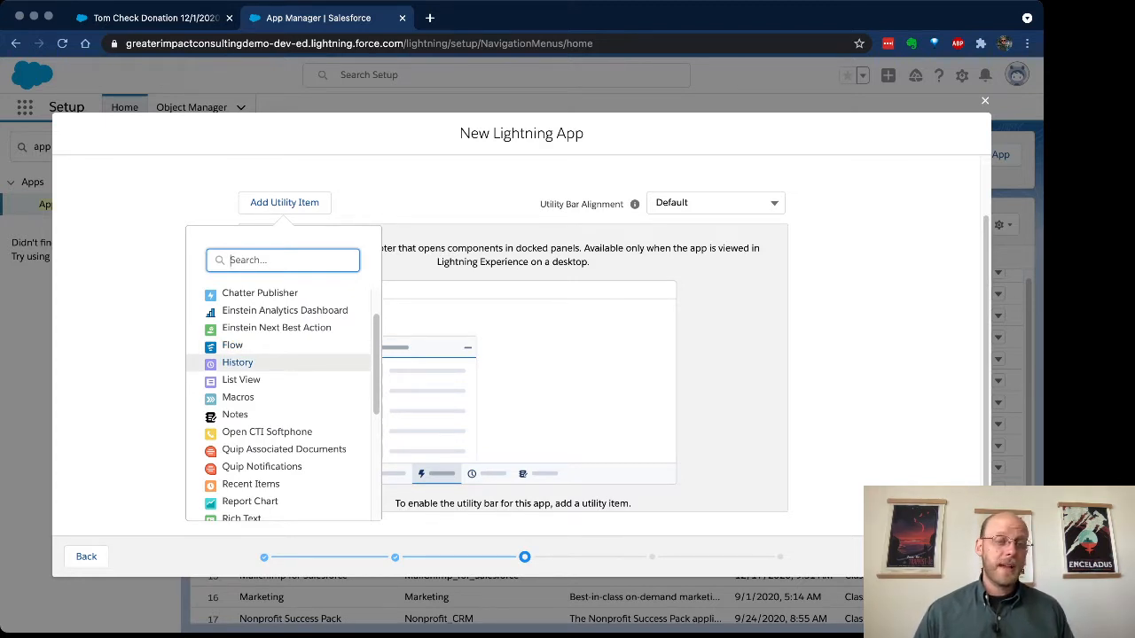
{"action": "scroll", "coordinate": [283, 404], "scroll_direction": "down", "scroll_amount": 1}
{"action": "scroll", "coordinate": [284, 315], "scroll_direction": "down", "scroll_amount": 2}
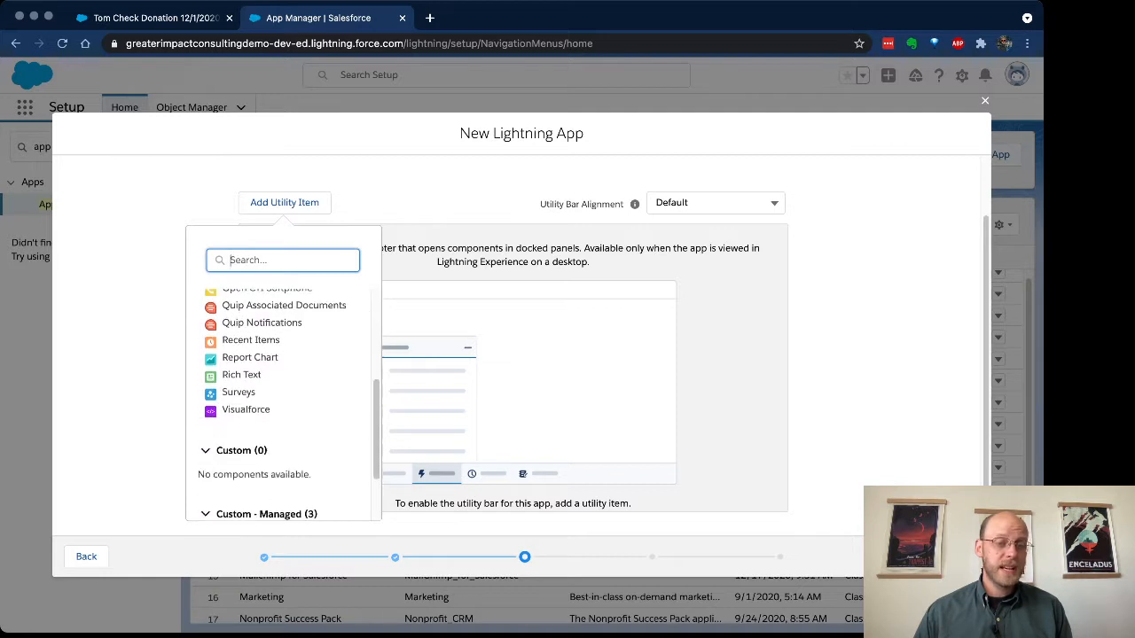
{"action": "scroll", "coordinate": [284, 314], "scroll_direction": "down", "scroll_amount": 1}
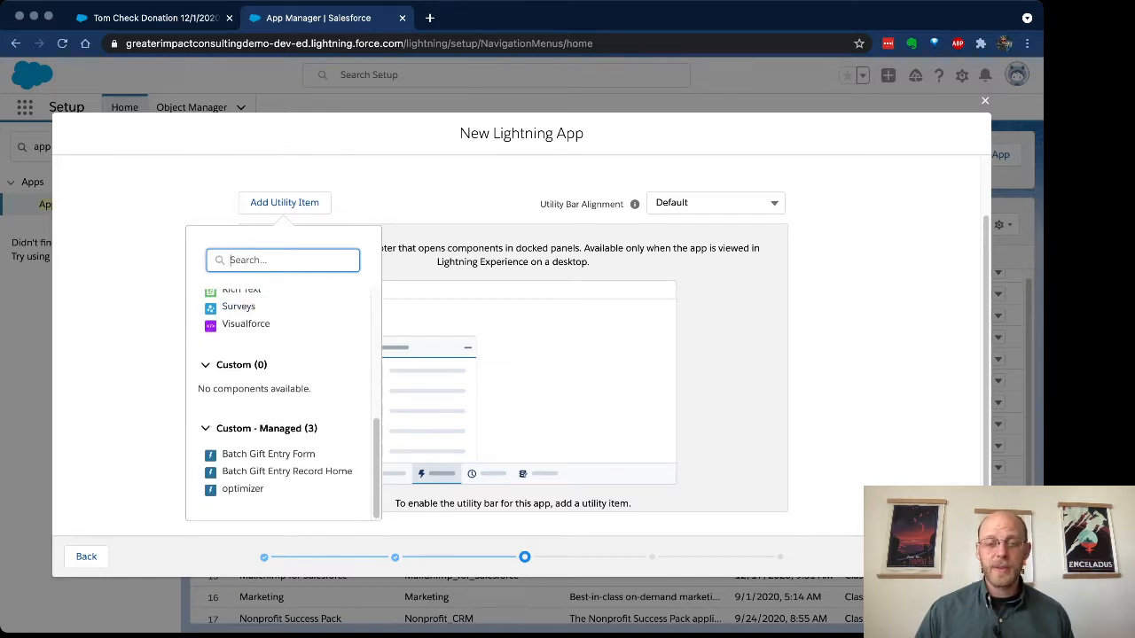
{"action": "key", "text": "Escape"}
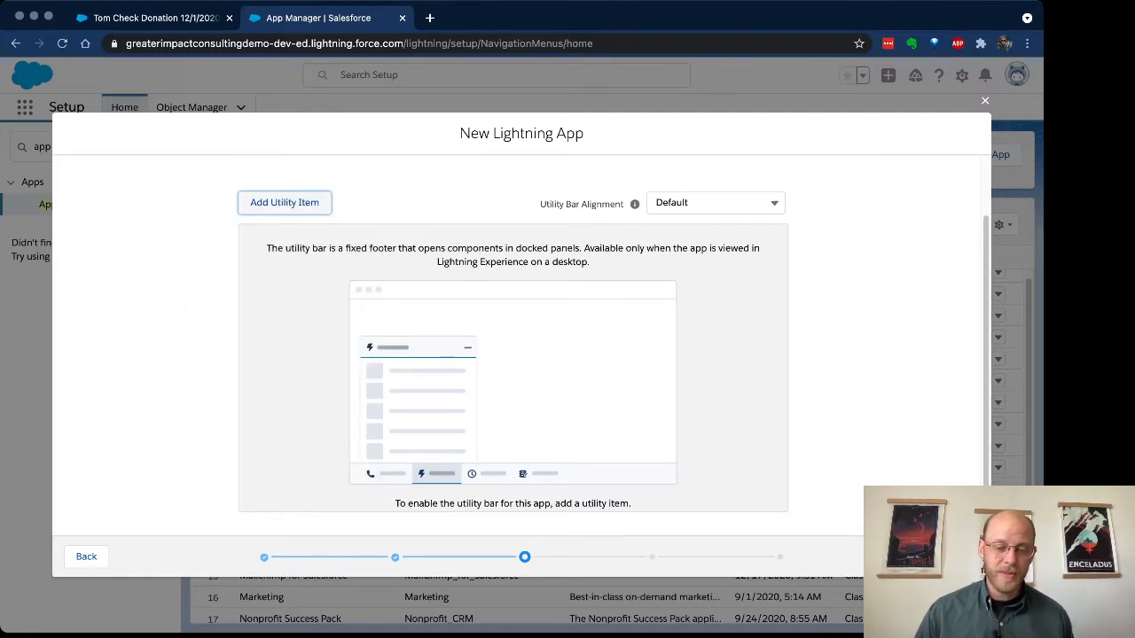
Proceed to the navigation items without adding a utility item, and add Accounts and Contacts to the app
{"action": "left_click", "coordinate": [958, 557]}
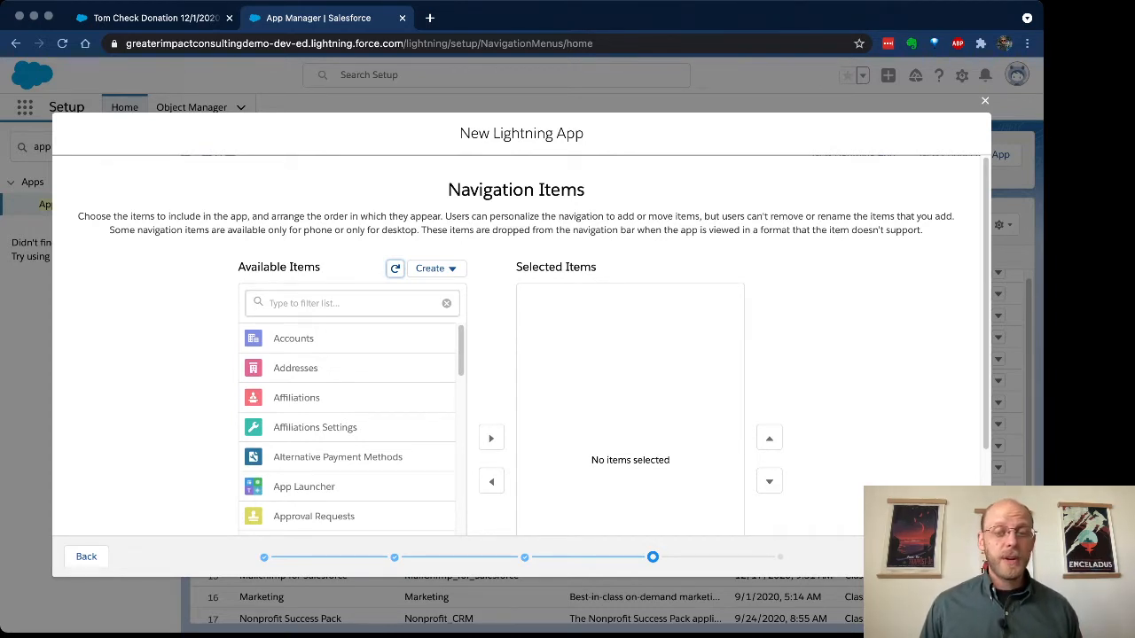
{"action": "scroll", "coordinate": [355, 266], "scroll_direction": "down", "scroll_amount": 2}
{"action": "left_click", "coordinate": [491, 364]}
{"action": "left_click", "coordinate": [352, 231]}
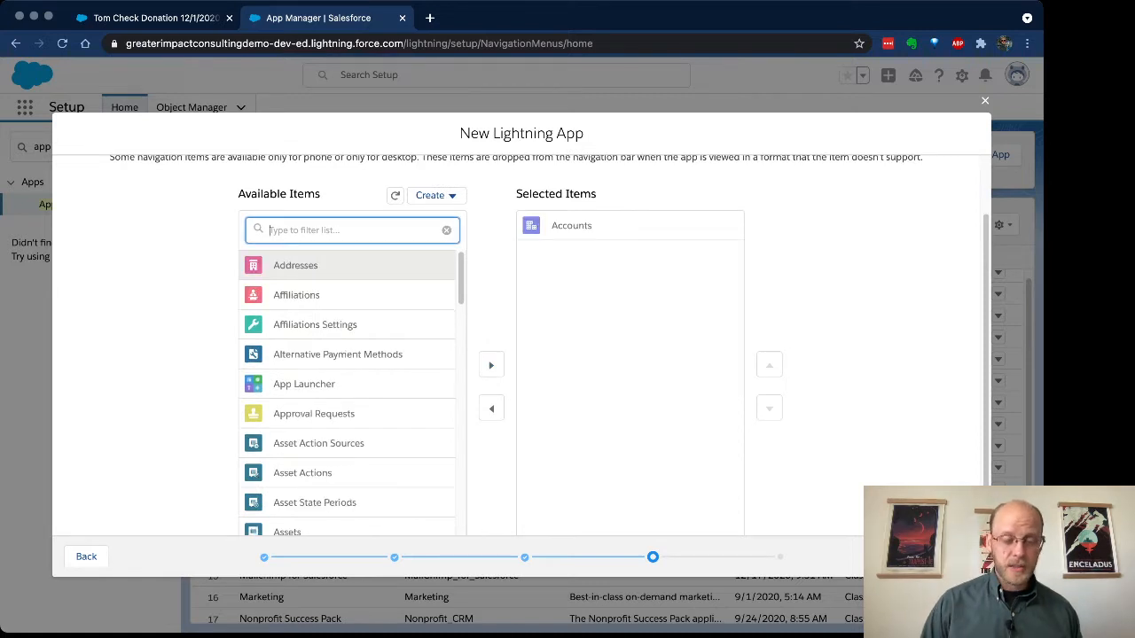
{"action": "type", "text": "cont"}
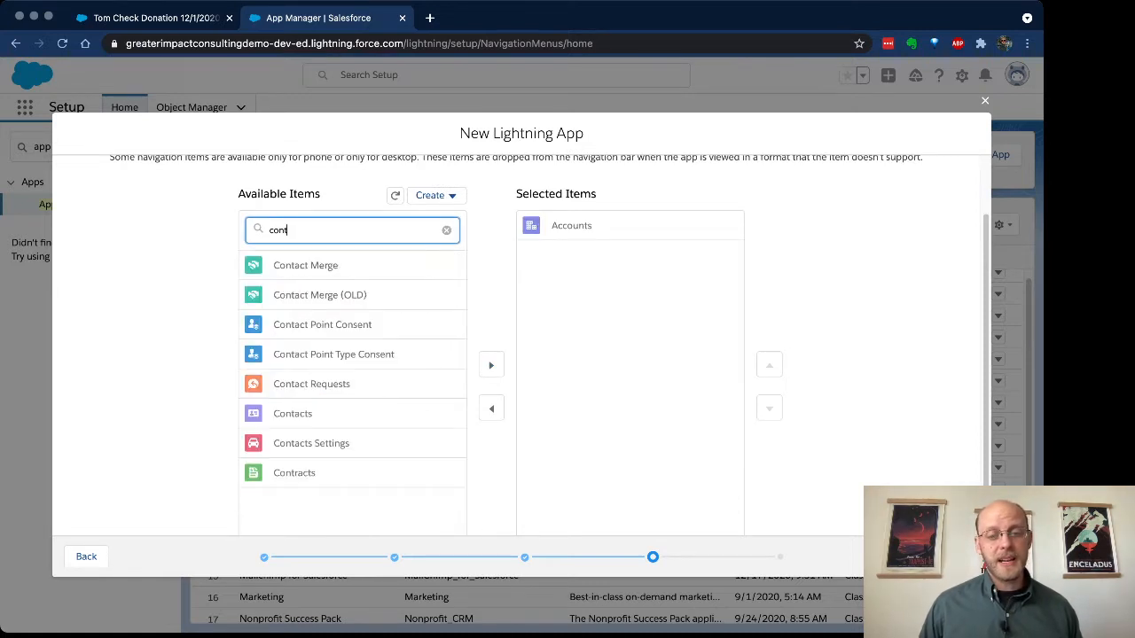
{"action": "left_click", "coordinate": [293, 414]}
{"action": "left_click", "coordinate": [491, 365]}
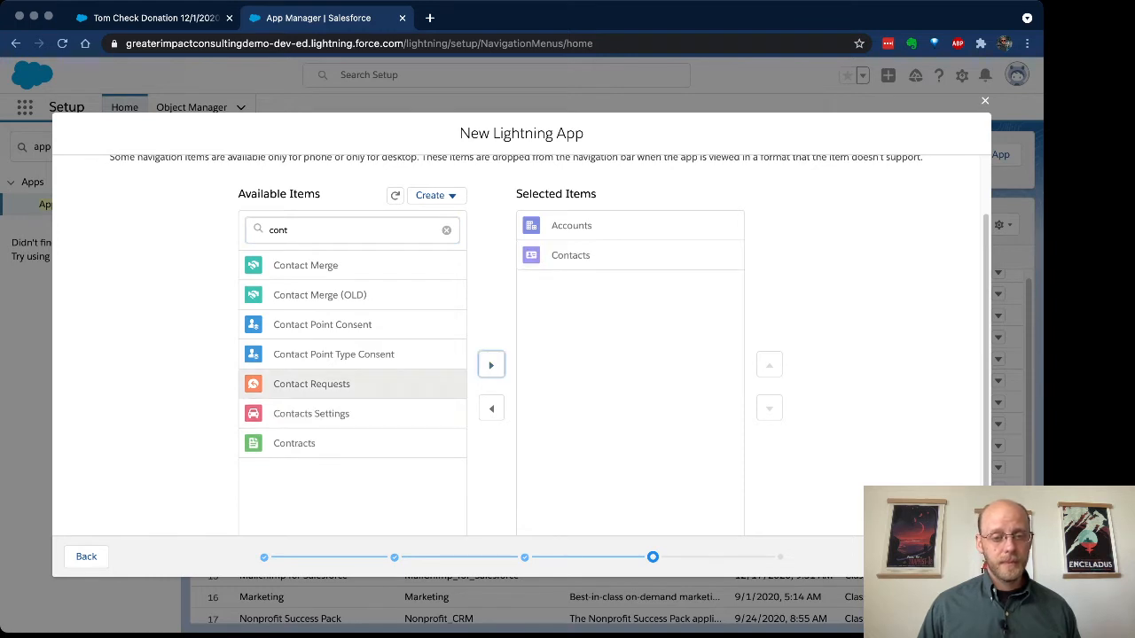
Add Opportunities and Recurring Donations to the app's selected navigation items
{"action": "double_click", "coordinate": [278, 229]}
{"action": "type", "text": "opp"}
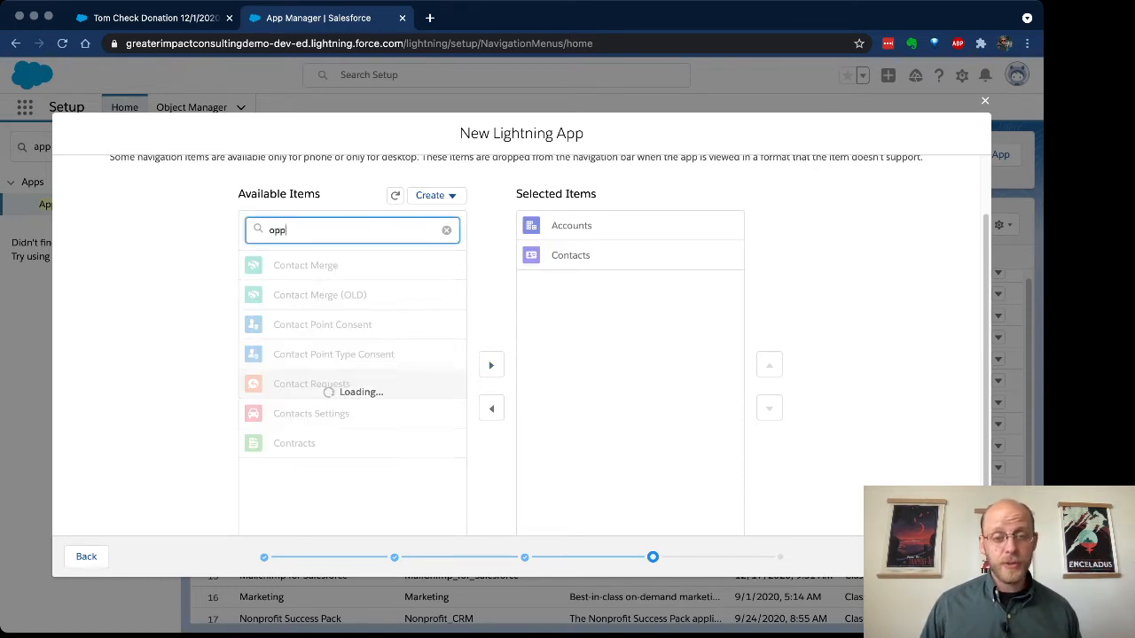
{"action": "left_click", "coordinate": [491, 364]}
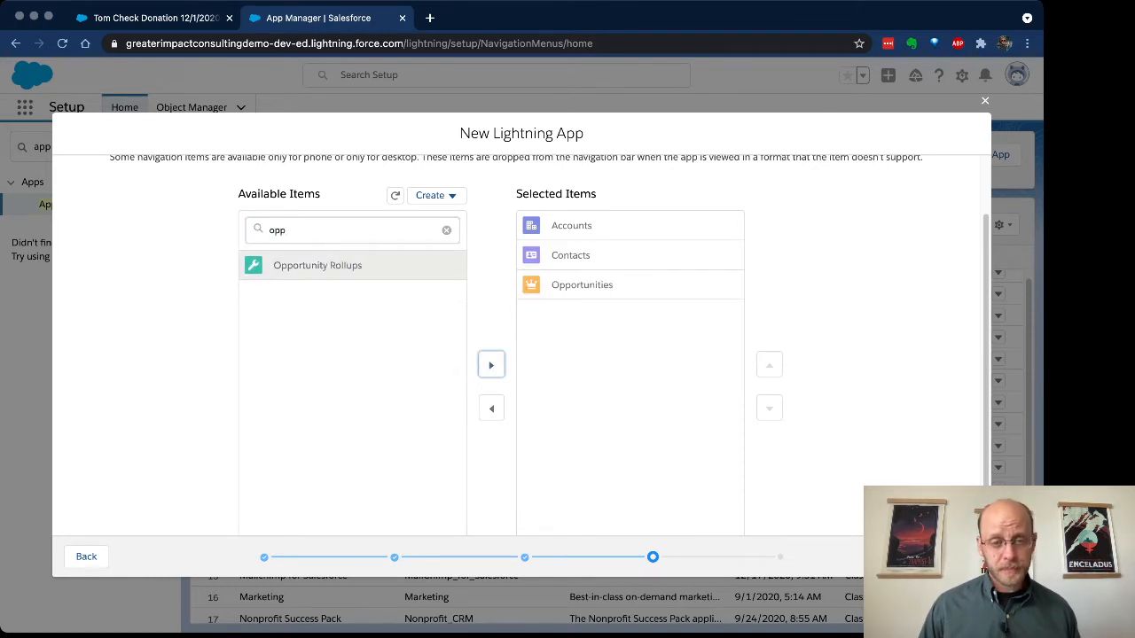
{"action": "double_click", "coordinate": [277, 230]}
{"action": "type", "text": "recu"}
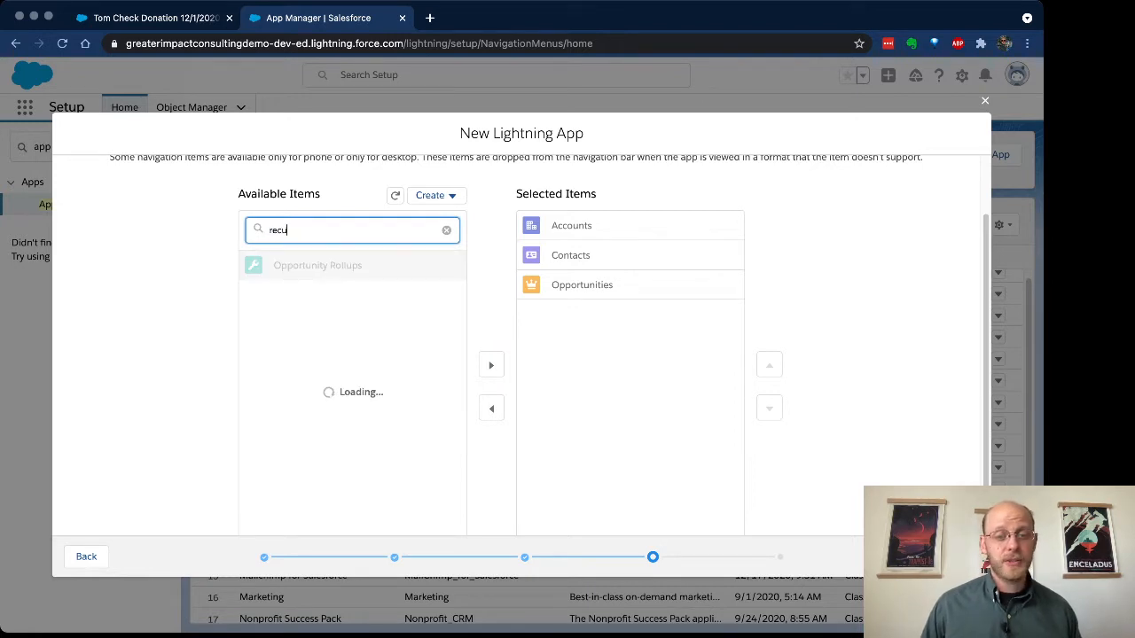
{"action": "left_click", "coordinate": [318, 324]}
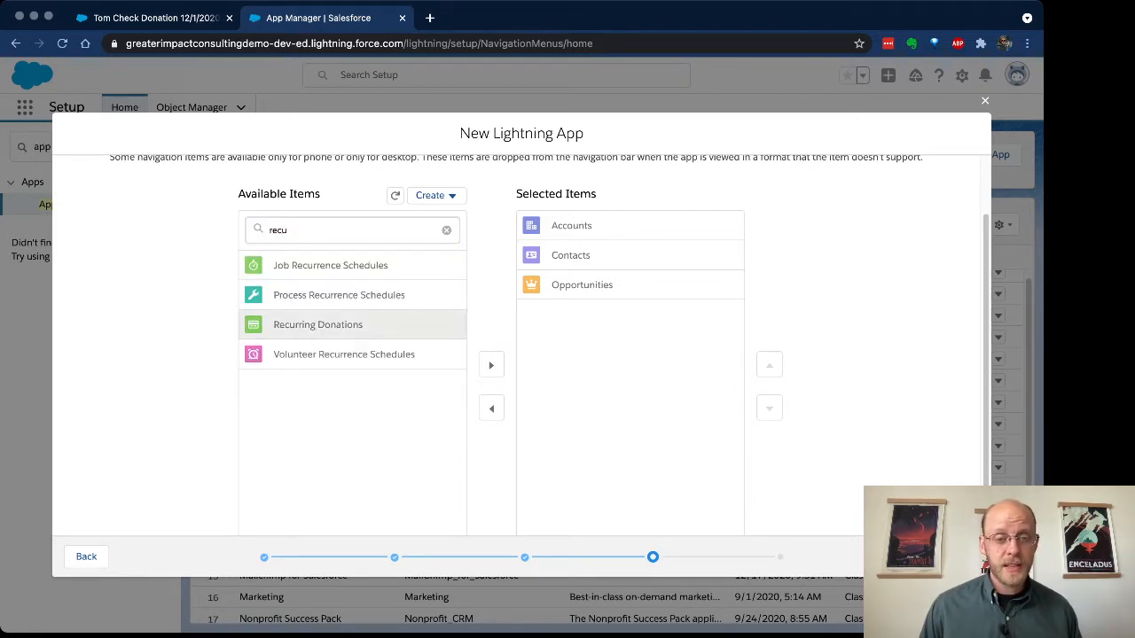
{"action": "left_click", "coordinate": [491, 364]}
Add Campaigns and the standard Home item to the app's selected navigation items
{"action": "double_click", "coordinate": [278, 231]}
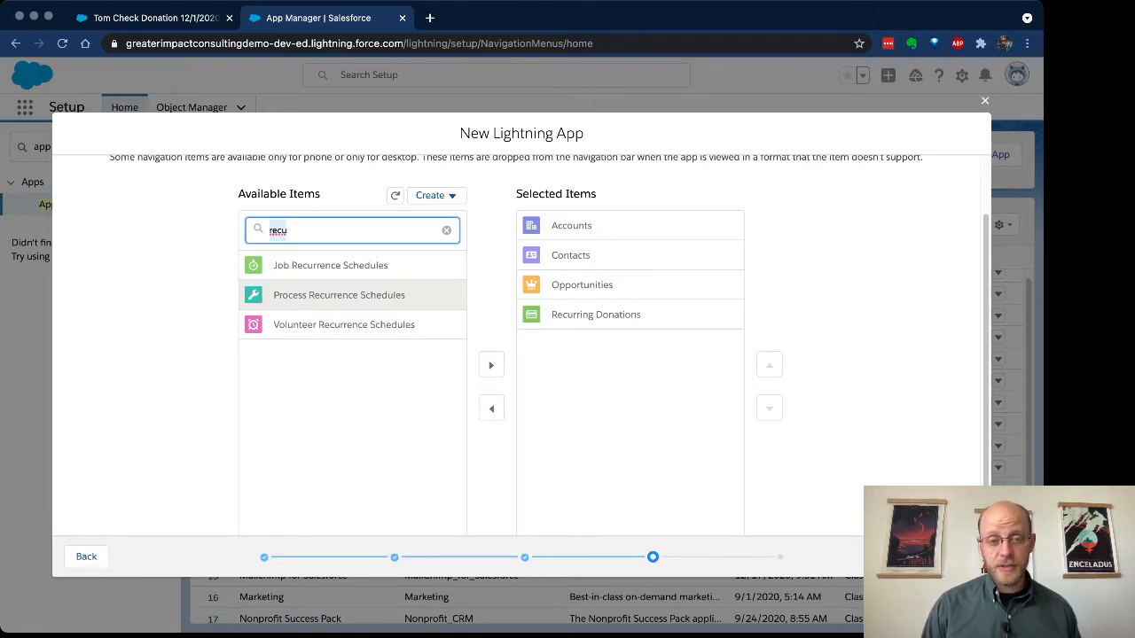
{"action": "type", "text": "camp"}
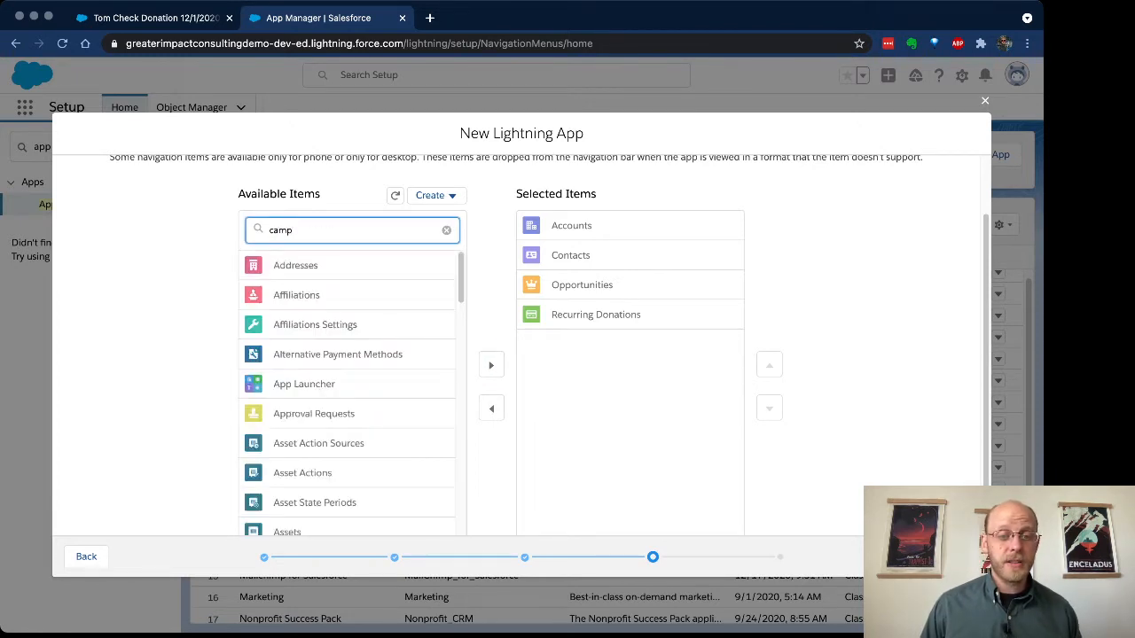
{"action": "type", "text": "ai"}
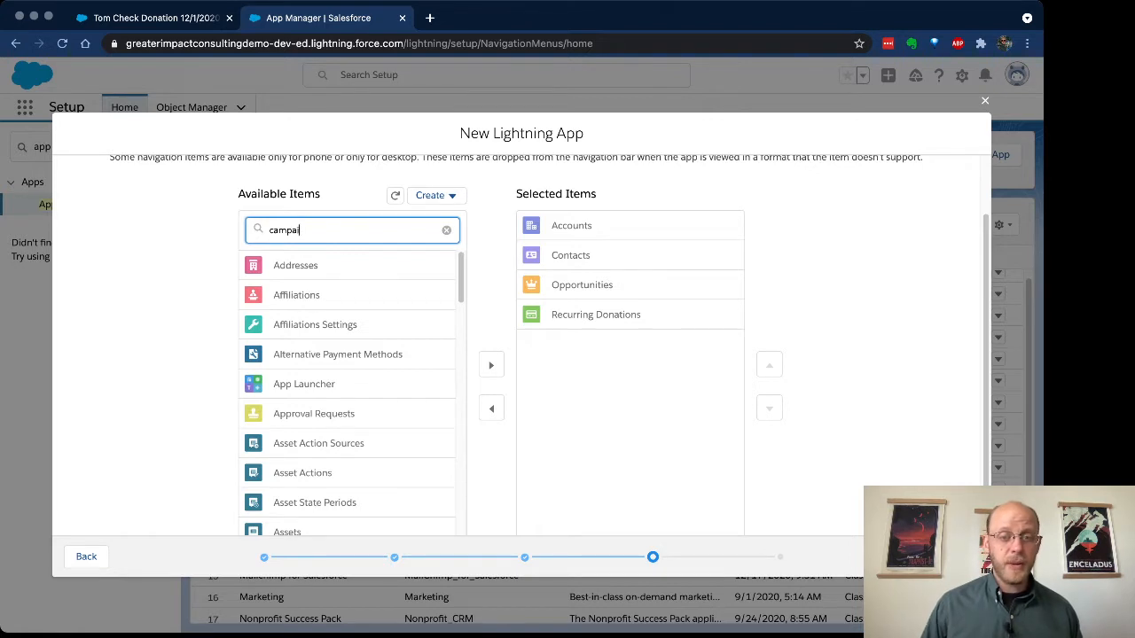
{"action": "left_click", "coordinate": [298, 266]}
{"action": "left_click", "coordinate": [491, 365]}
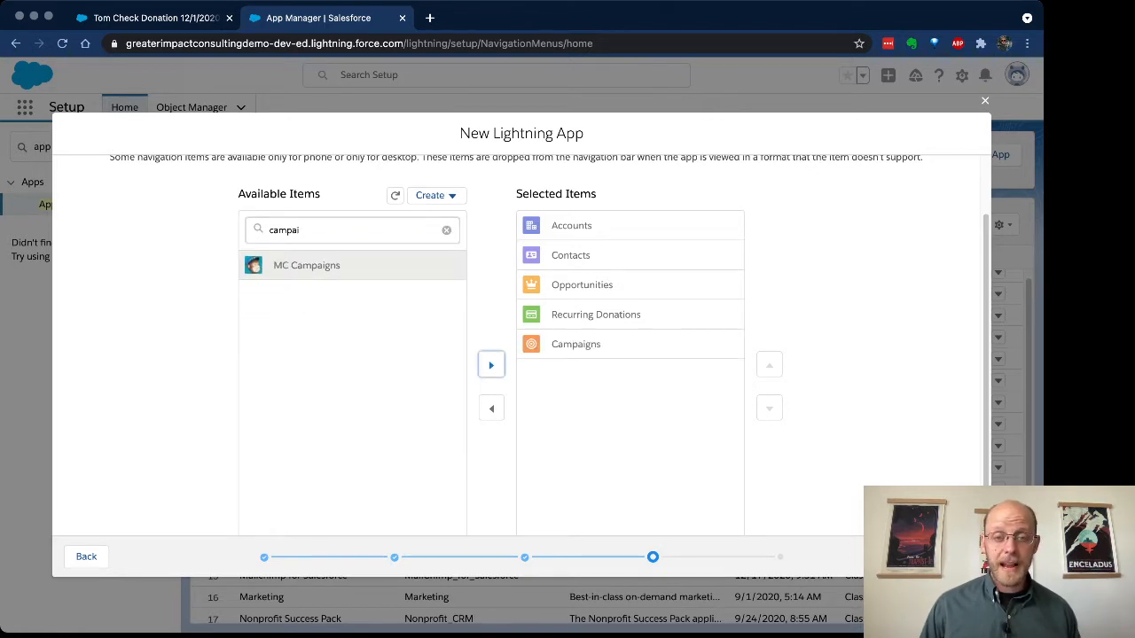
{"action": "double_click", "coordinate": [284, 231]}
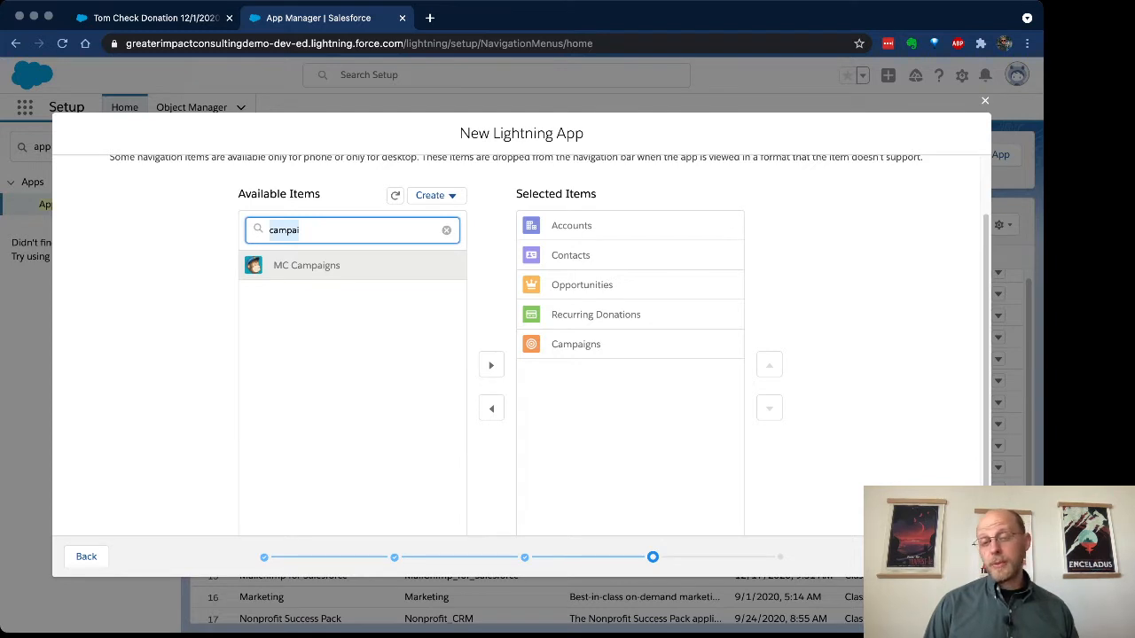
{"action": "type", "text": "home"}
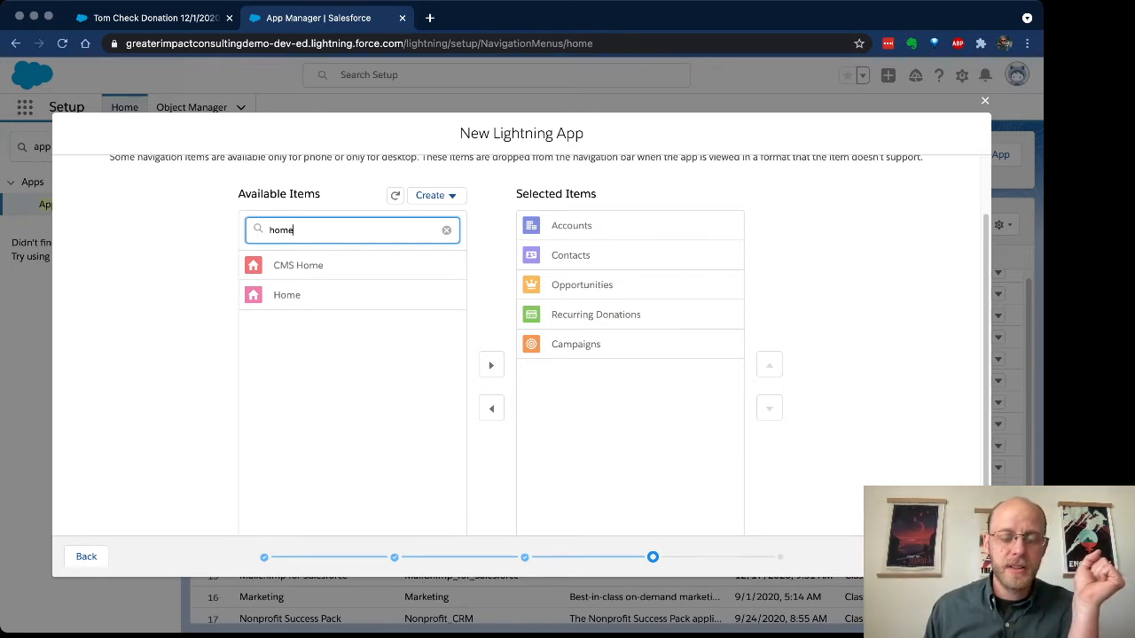
{"action": "left_click", "coordinate": [287, 296]}
{"action": "left_click", "coordinate": [491, 365]}
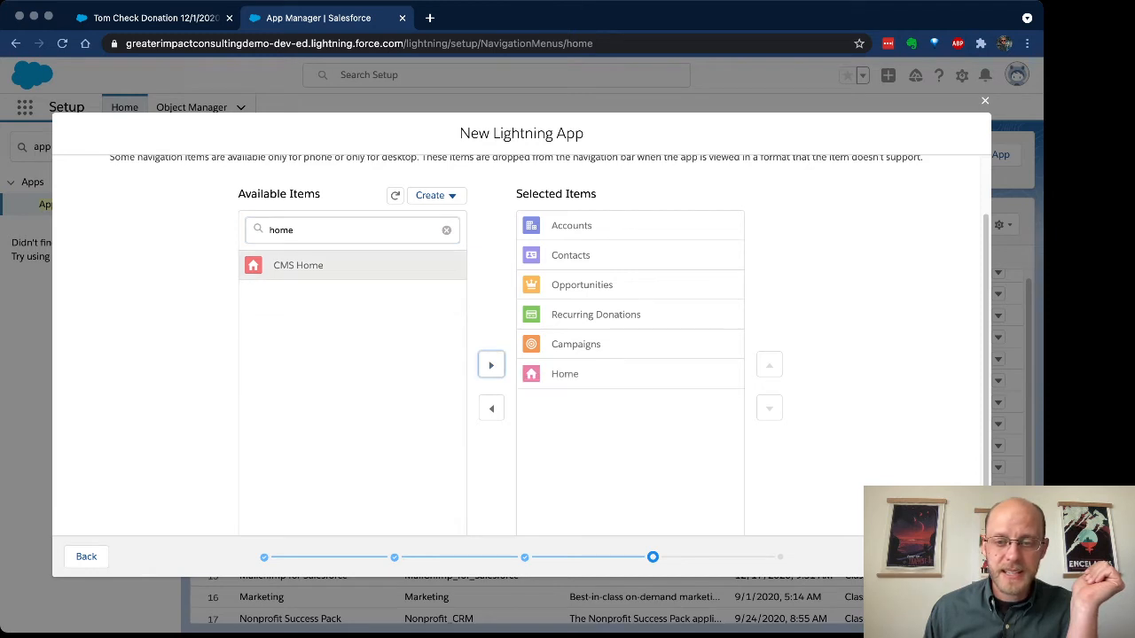
Move Home to first place in the app's navigation order, ahead of Accounts
{"action": "left_click", "coordinate": [566, 374]}
{"action": "left_click", "coordinate": [769, 352]}
{"action": "left_click", "coordinate": [770, 352]}
{"action": "left_click", "coordinate": [770, 352]}
{"action": "left_click", "coordinate": [769, 352]}
{"action": "left_click", "coordinate": [770, 352]}
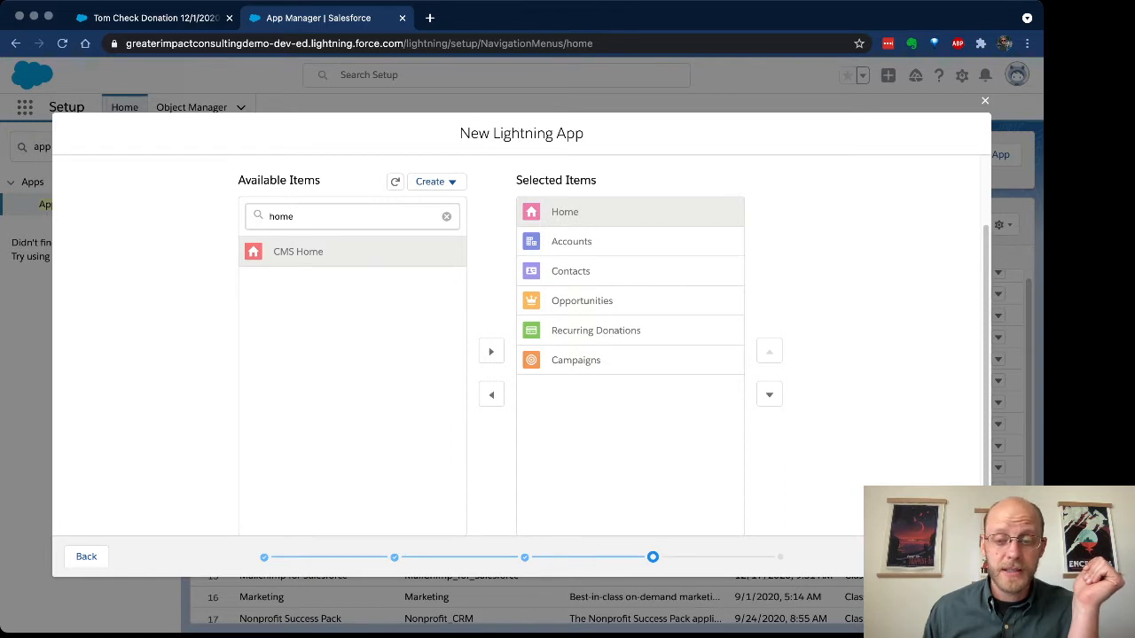
Proceed to the user profiles and give the Custom: Sales Profile access to the app
{"action": "left_click", "coordinate": [958, 557]}
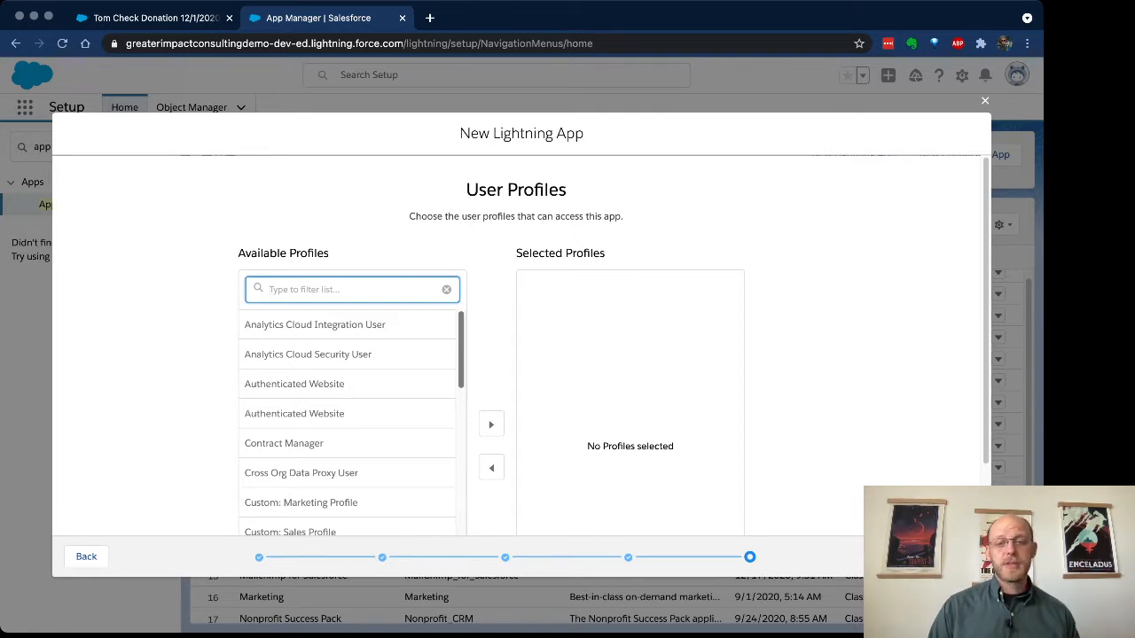
{"action": "type", "text": "sale"}
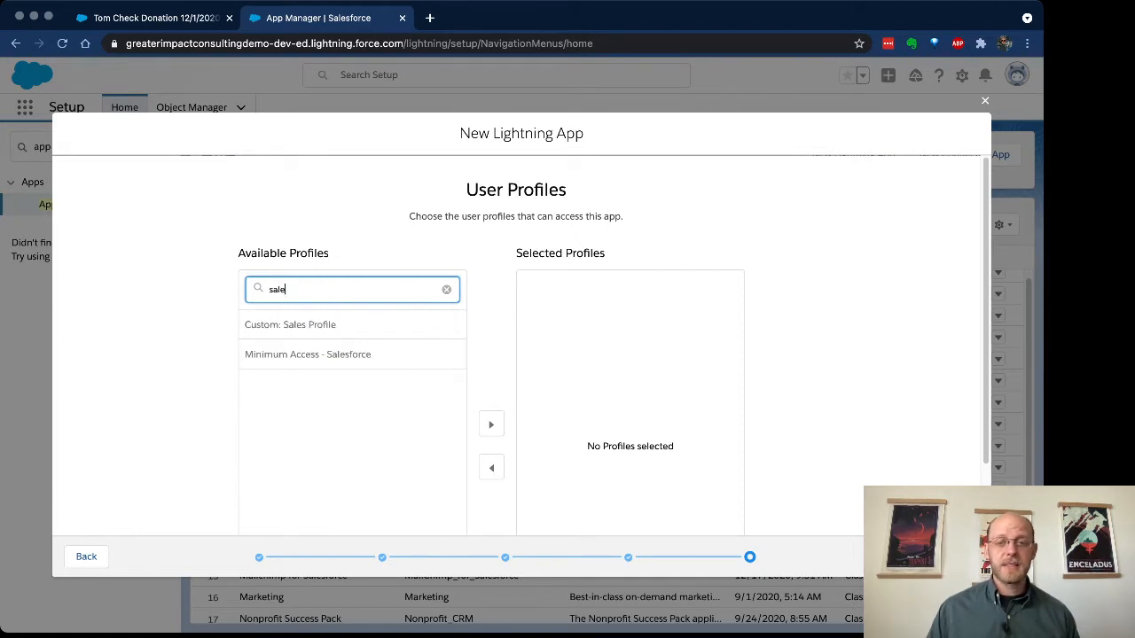
{"action": "scroll", "coordinate": [352, 373], "scroll_direction": "down", "scroll_amount": 1}
{"action": "left_click", "coordinate": [352, 265]}
{"action": "left_click", "coordinate": [491, 365]}
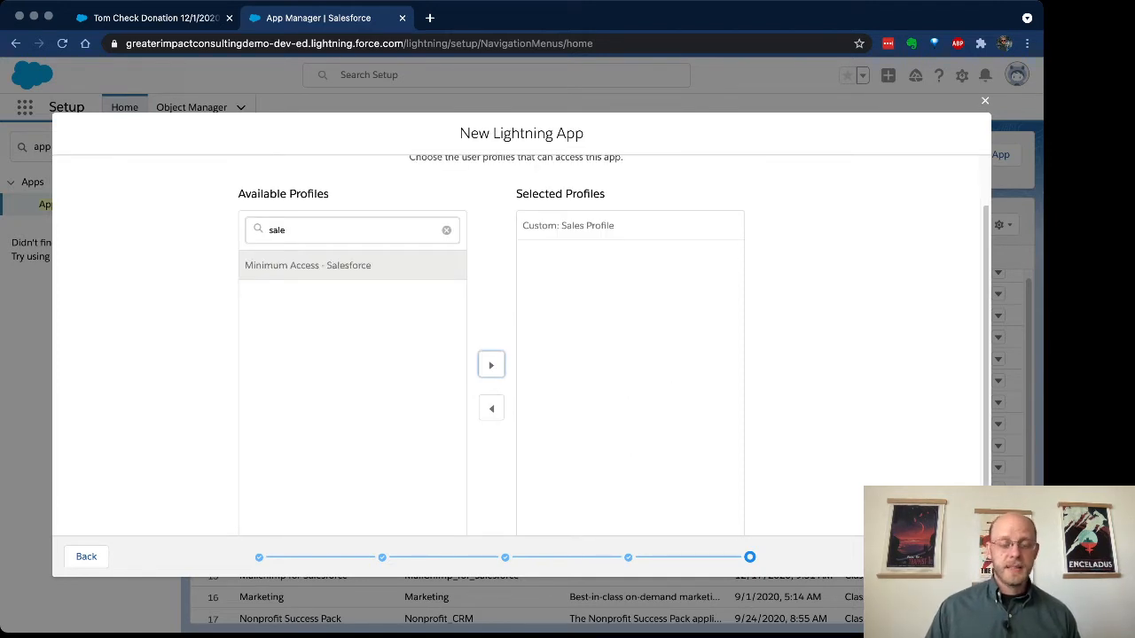
Add the System Administrator profile to the app's selected profiles and finish creating the app
{"action": "double_click", "coordinate": [277, 231]}
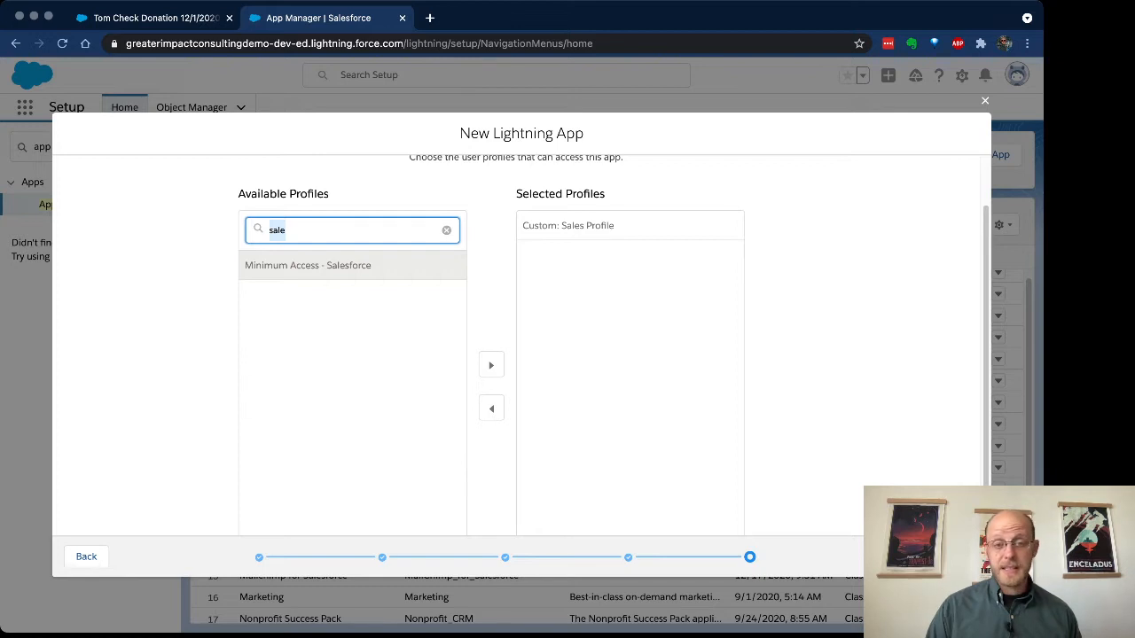
{"action": "type", "text": "sys"}
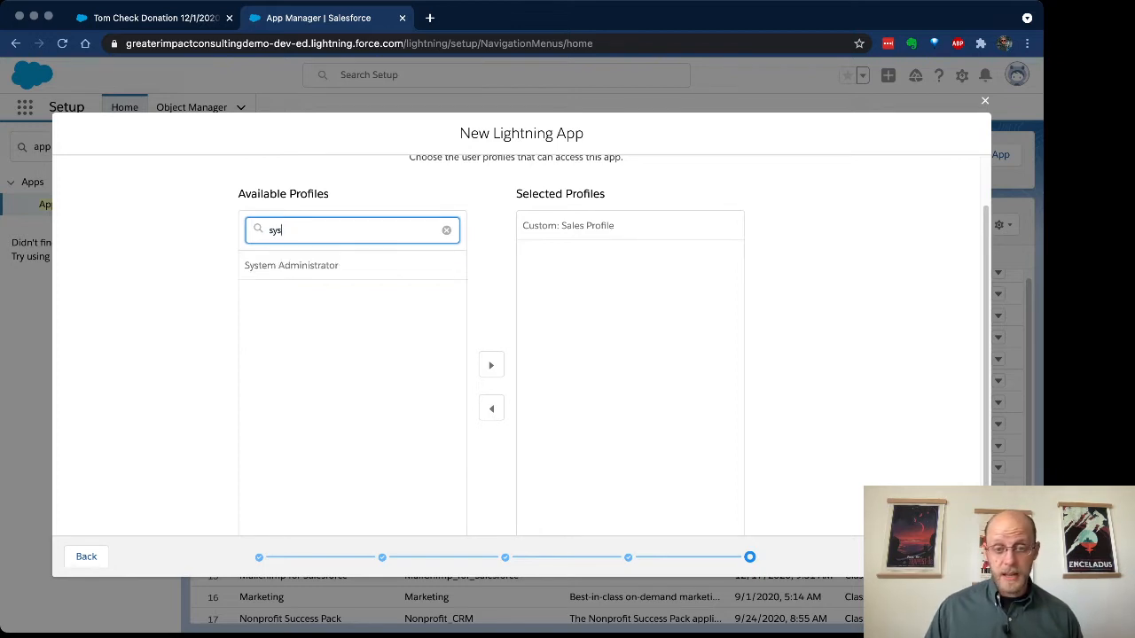
{"action": "left_click", "coordinate": [291, 265]}
{"action": "left_click", "coordinate": [491, 364]}
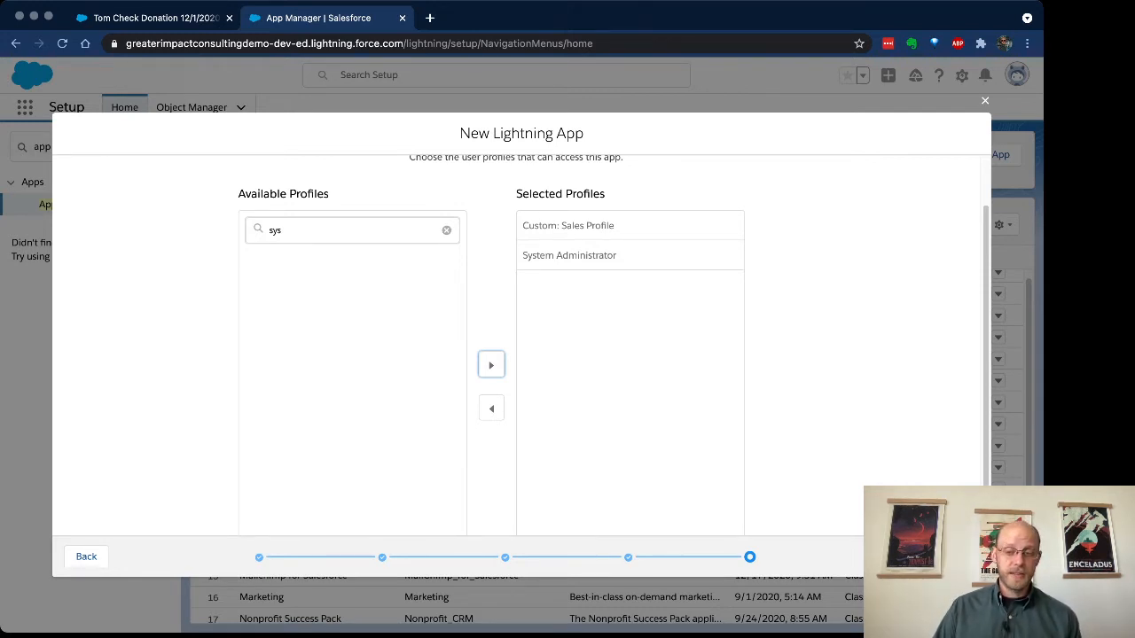
{"action": "left_click", "coordinate": [940, 557]}
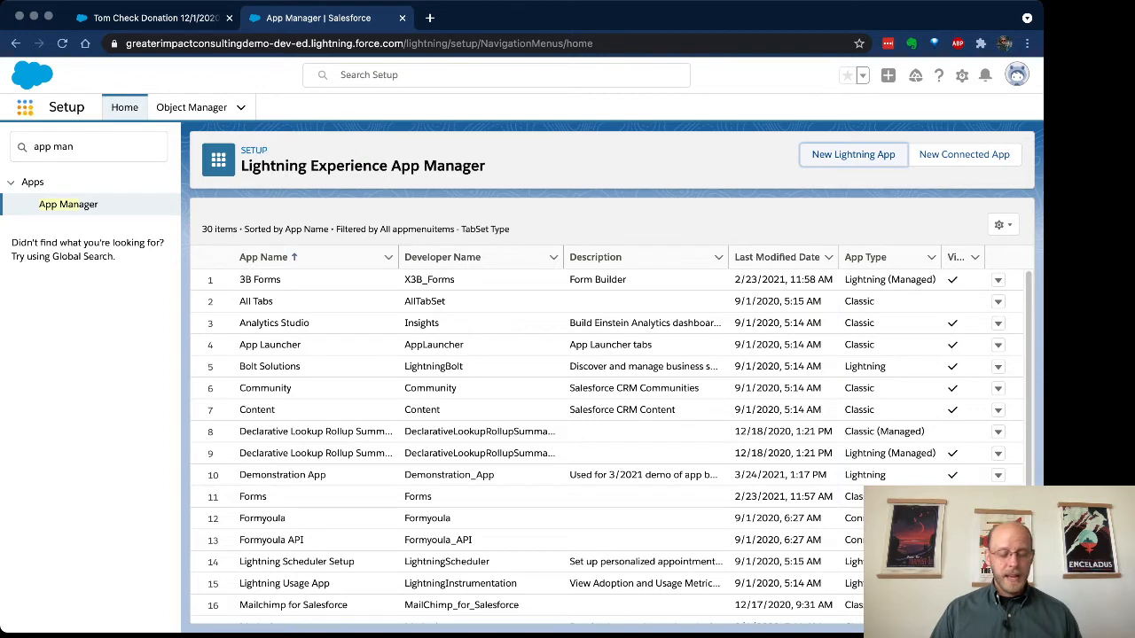
Find Demonstration App in the App Launcher and open it
{"action": "left_click", "coordinate": [25, 106]}
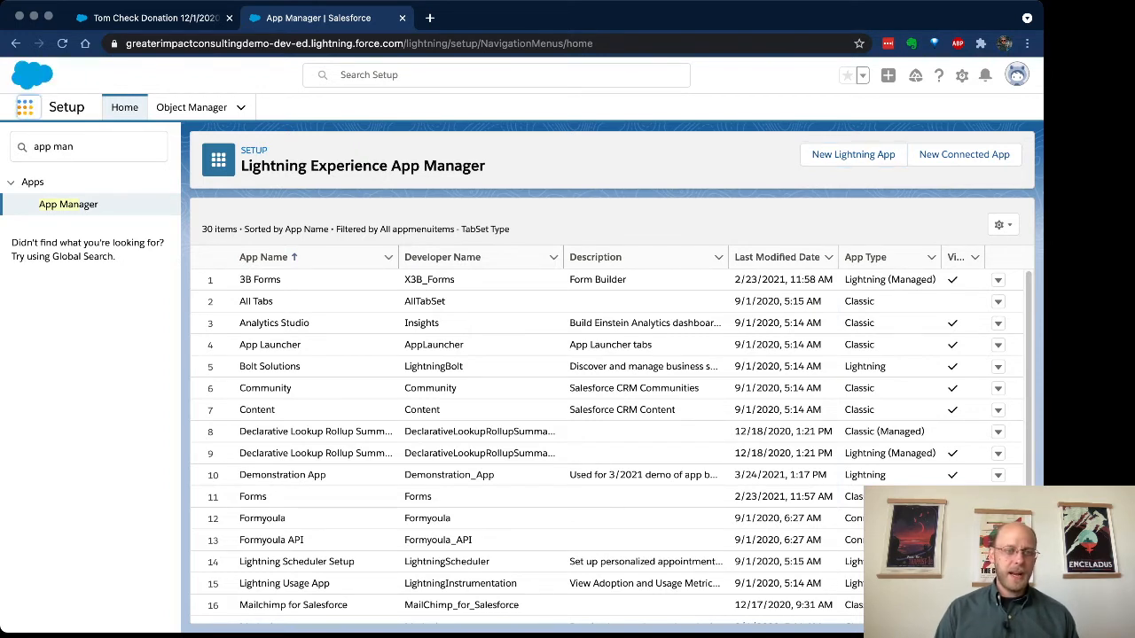
{"action": "type", "text": "de"}
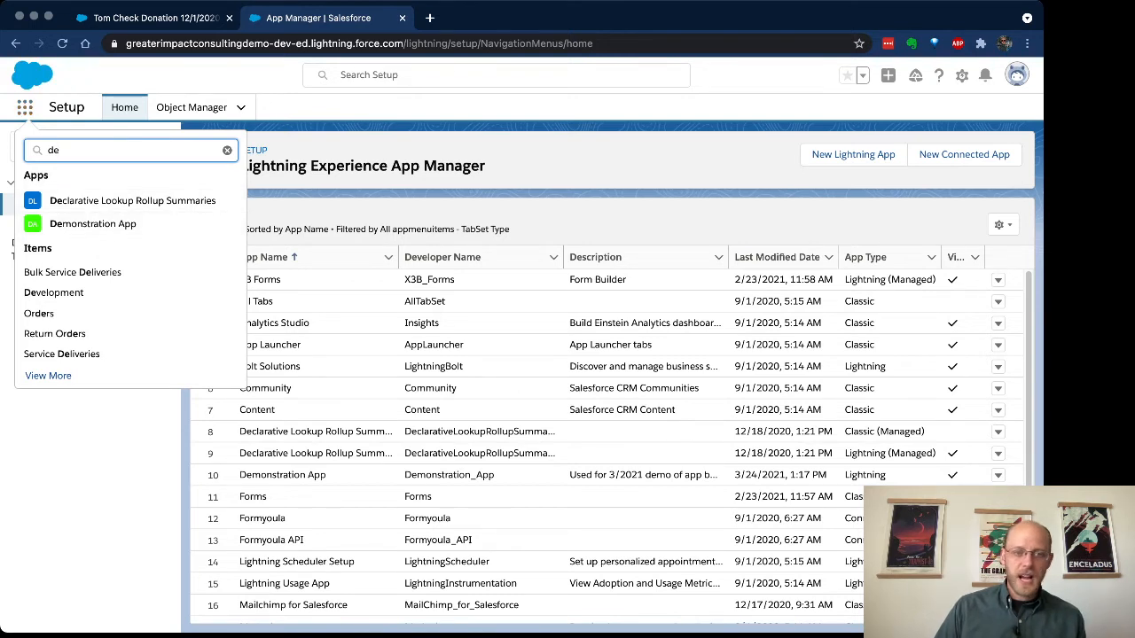
{"action": "left_click", "coordinate": [92, 224]}
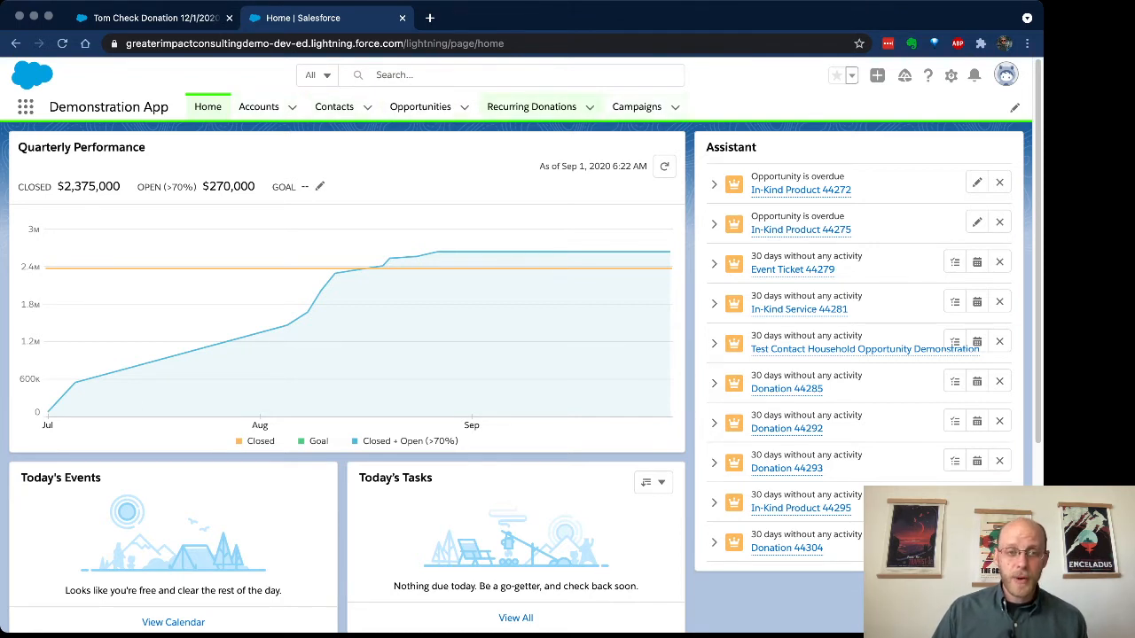
Open Setup from Demonstration App and go to the App Manager
{"action": "left_click", "coordinate": [950, 76]}
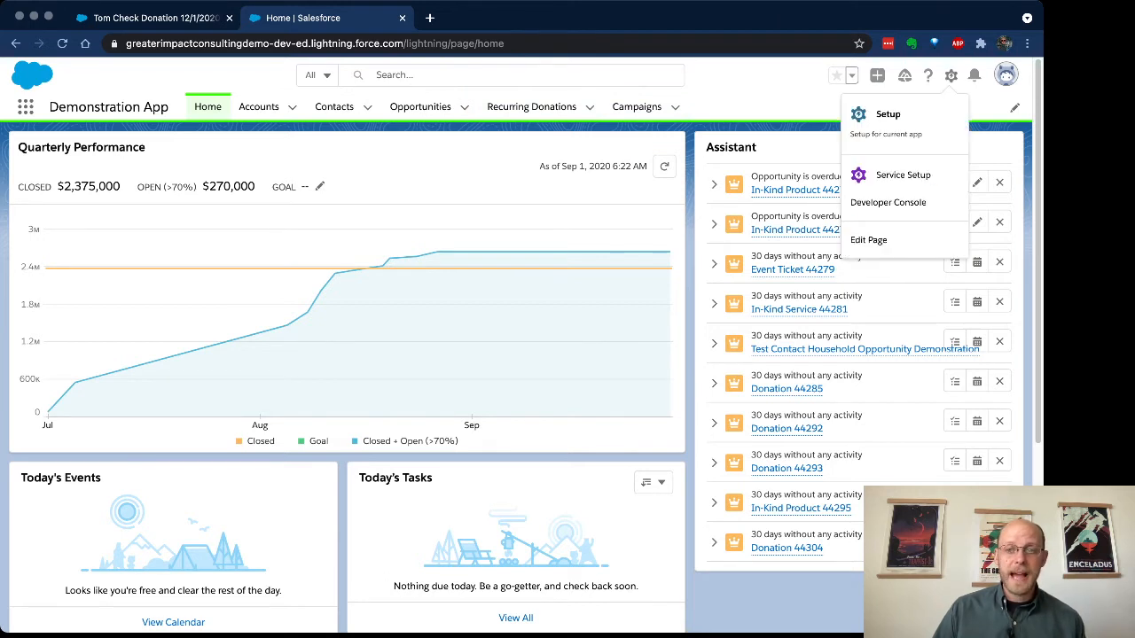
{"action": "left_click", "coordinate": [887, 123]}
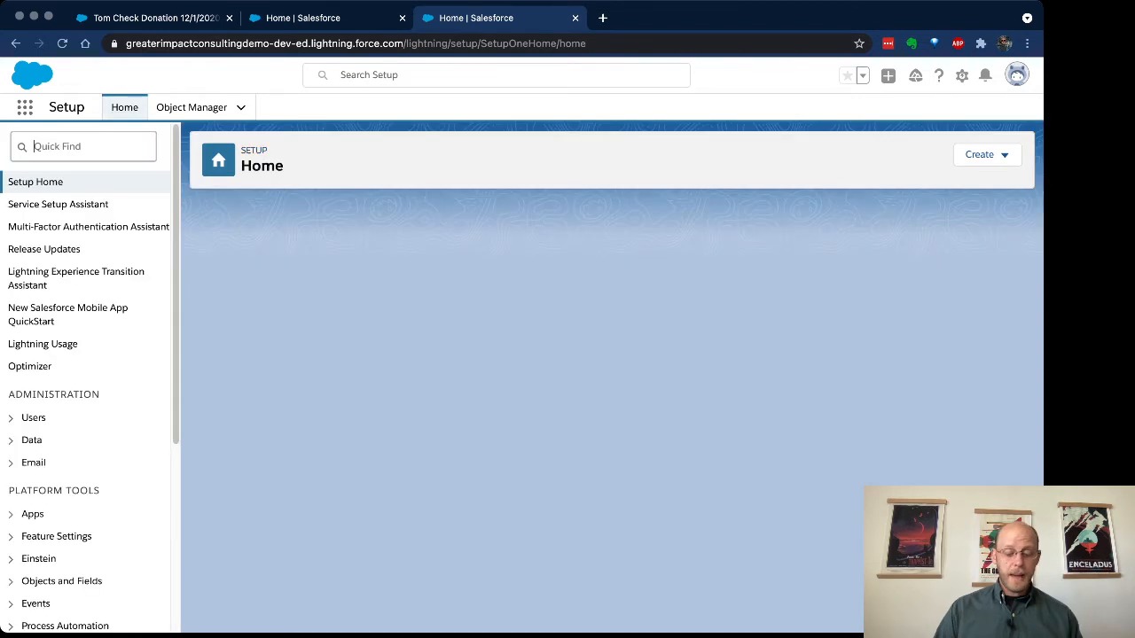
{"action": "type", "text": "app"}
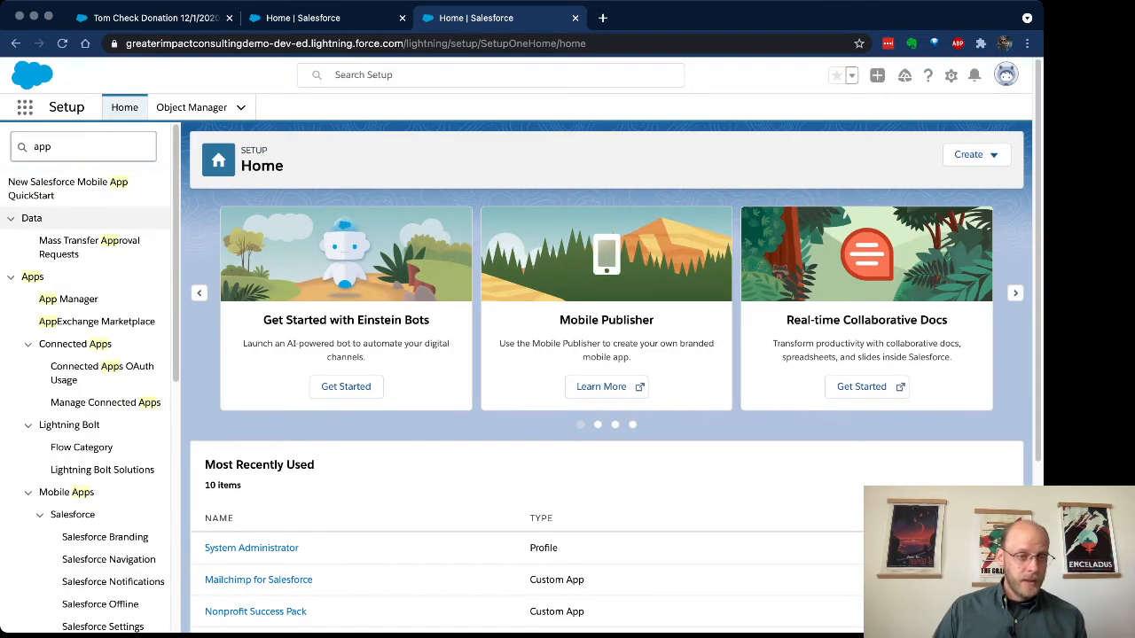
{"action": "left_click", "coordinate": [69, 299]}
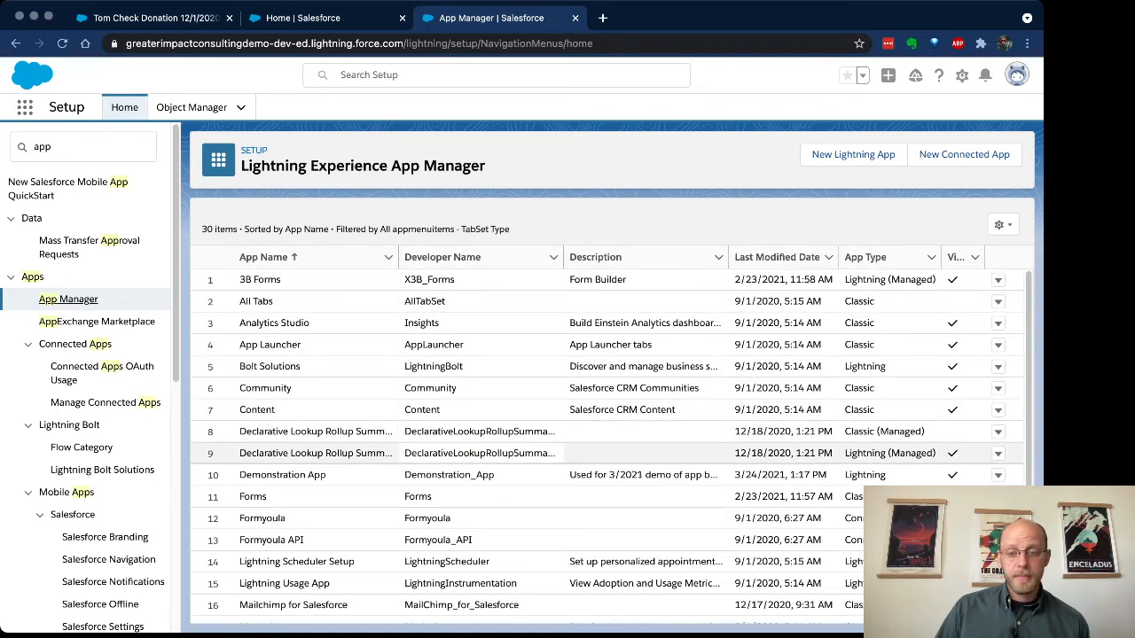
Open Demonstration App for editing from the App Manager list
{"action": "scroll", "coordinate": [532, 483], "scroll_direction": "down", "scroll_amount": 2}
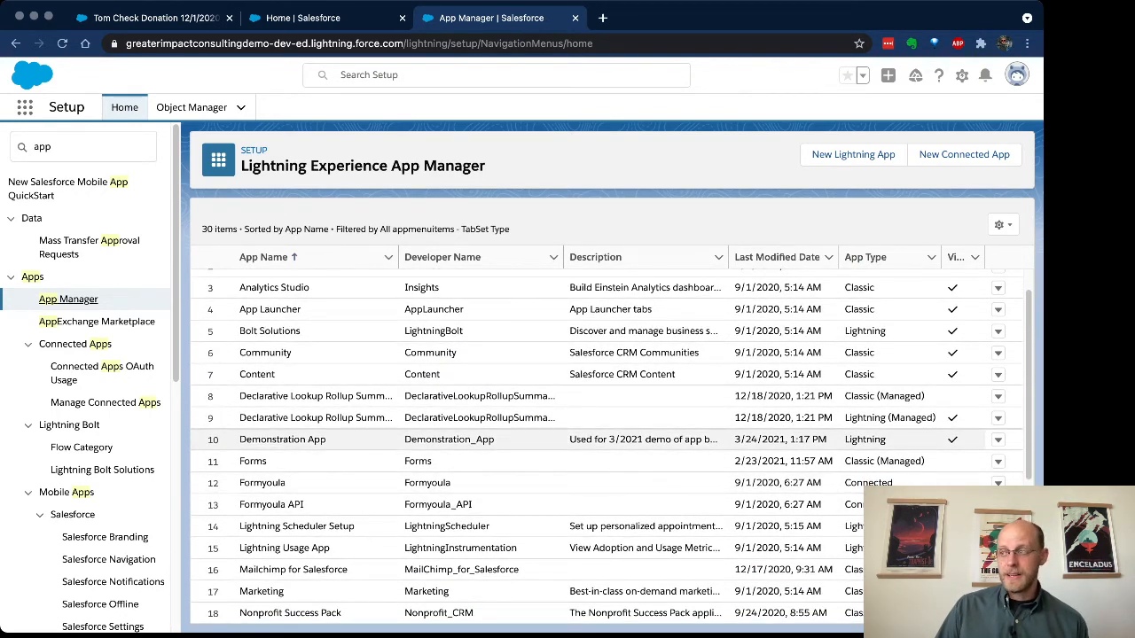
{"action": "scroll", "coordinate": [532, 439], "scroll_direction": "down", "scroll_amount": 2}
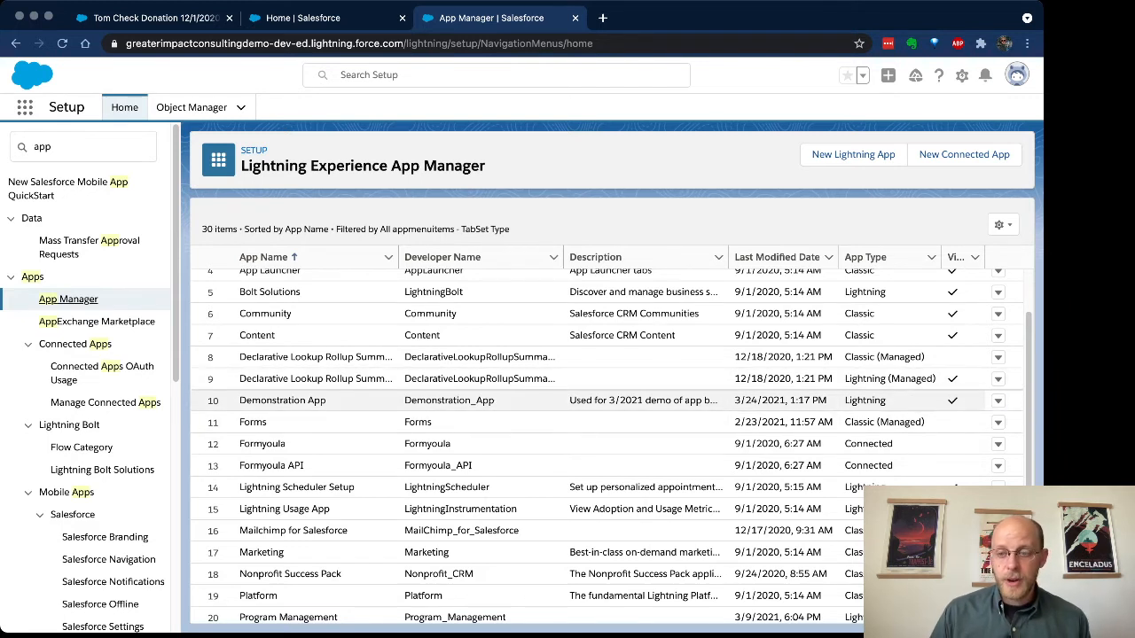
{"action": "left_click", "coordinate": [998, 400]}
{"action": "left_click", "coordinate": [950, 428]}
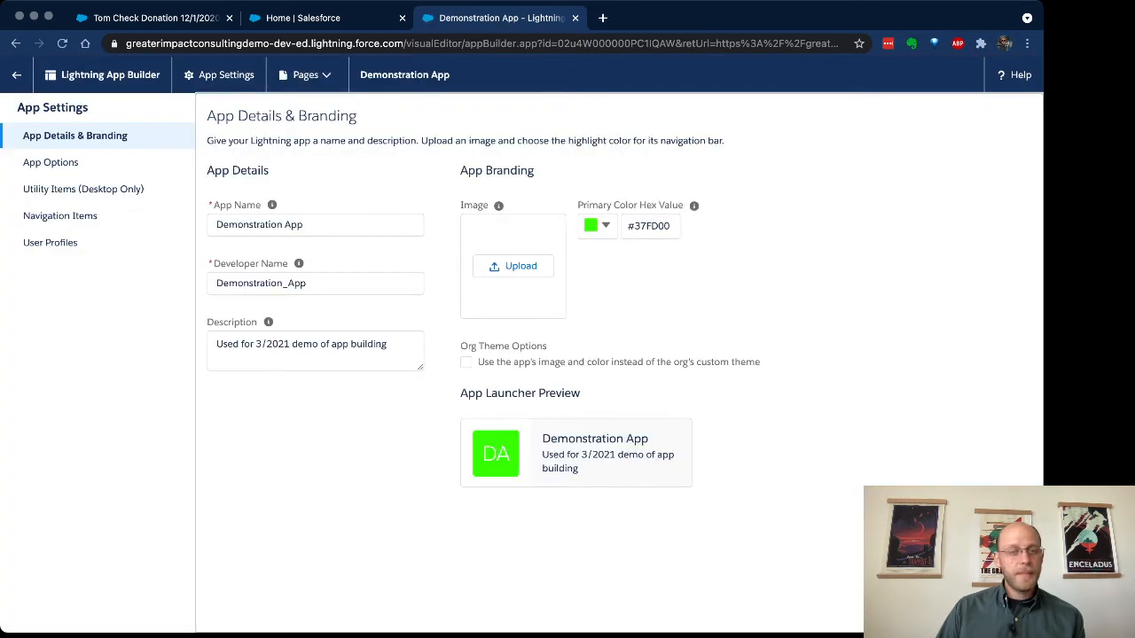
Look through the app's settings pages for app options, utility items, navigation items and user profiles
{"action": "left_click", "coordinate": [52, 164]}
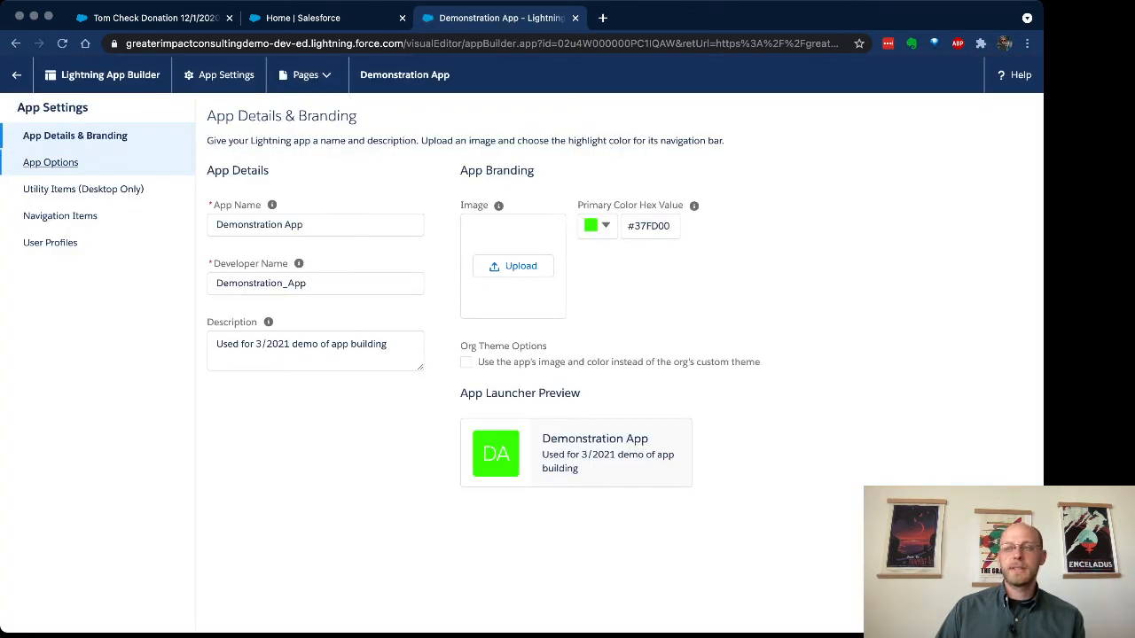
{"action": "left_click", "coordinate": [64, 190]}
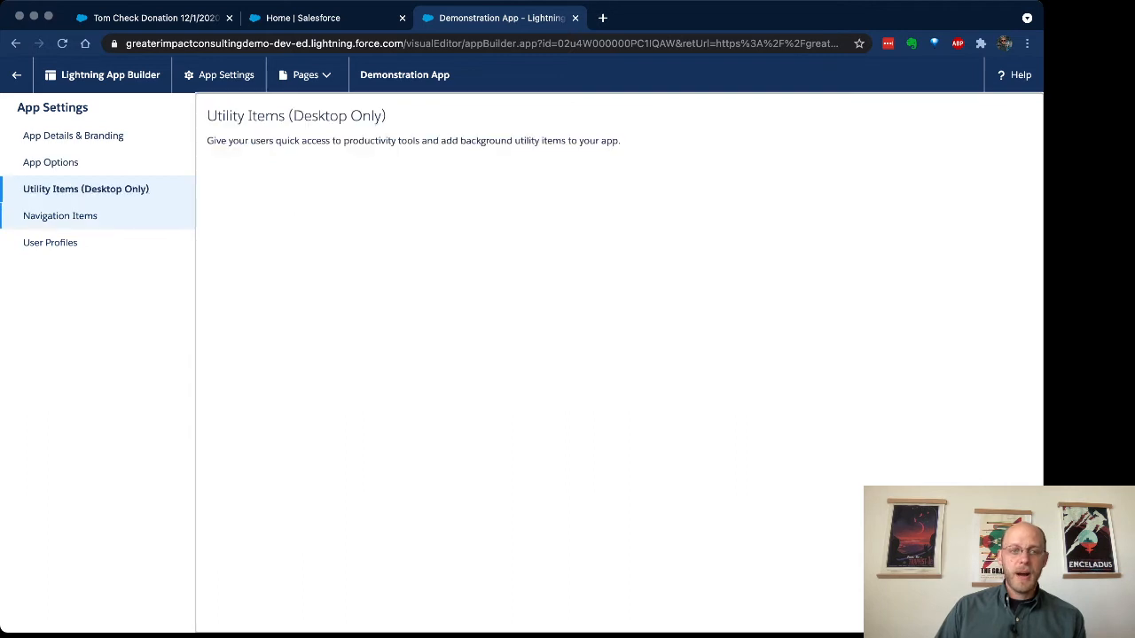
{"action": "left_click", "coordinate": [61, 216]}
{"action": "left_click", "coordinate": [49, 242]}
Try disabling end user personalization of nav items in the app options, and clear the setting again
{"action": "left_click", "coordinate": [51, 162]}
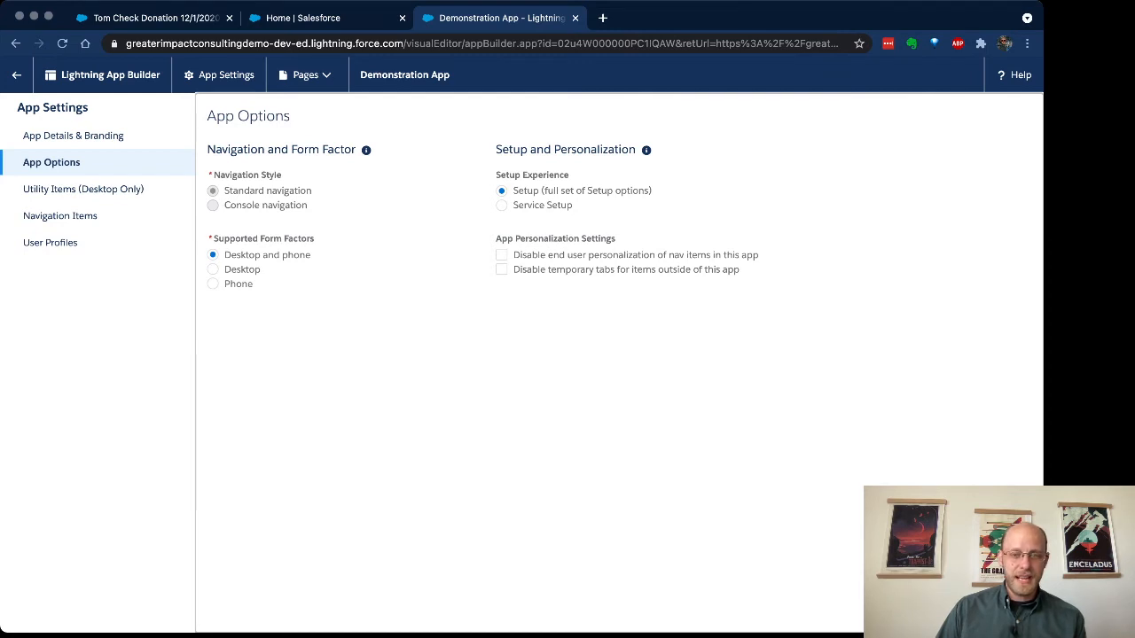
{"action": "left_click", "coordinate": [501, 255]}
{"action": "left_click", "coordinate": [501, 255]}
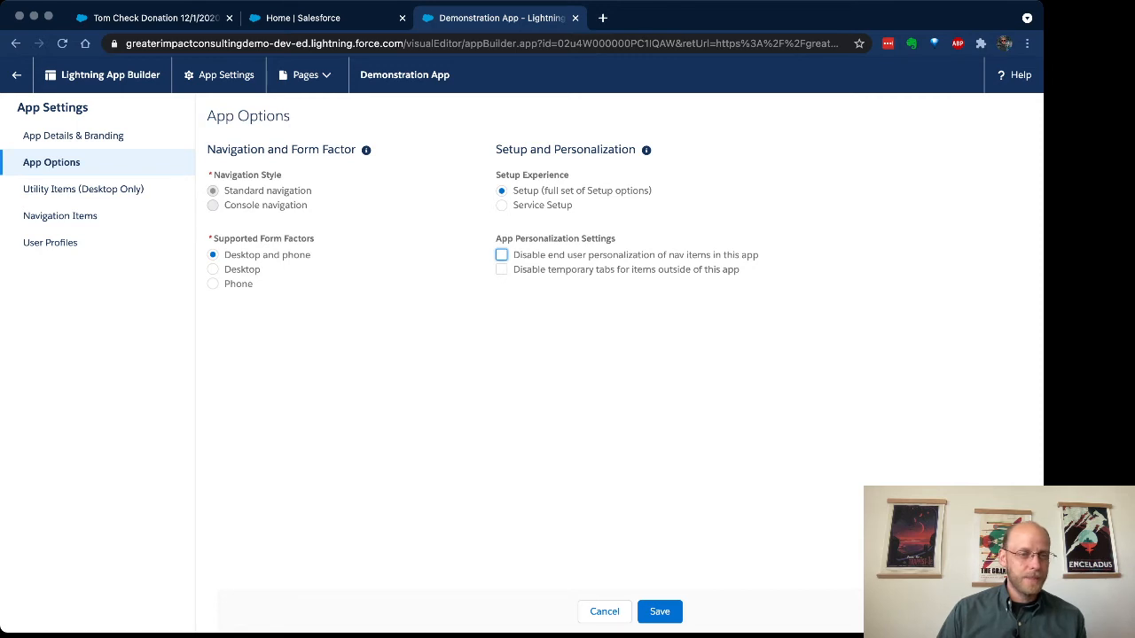
Leave the app options without saving, add Affiliations to the app's selected navigation items, and save
{"action": "left_click", "coordinate": [60, 216]}
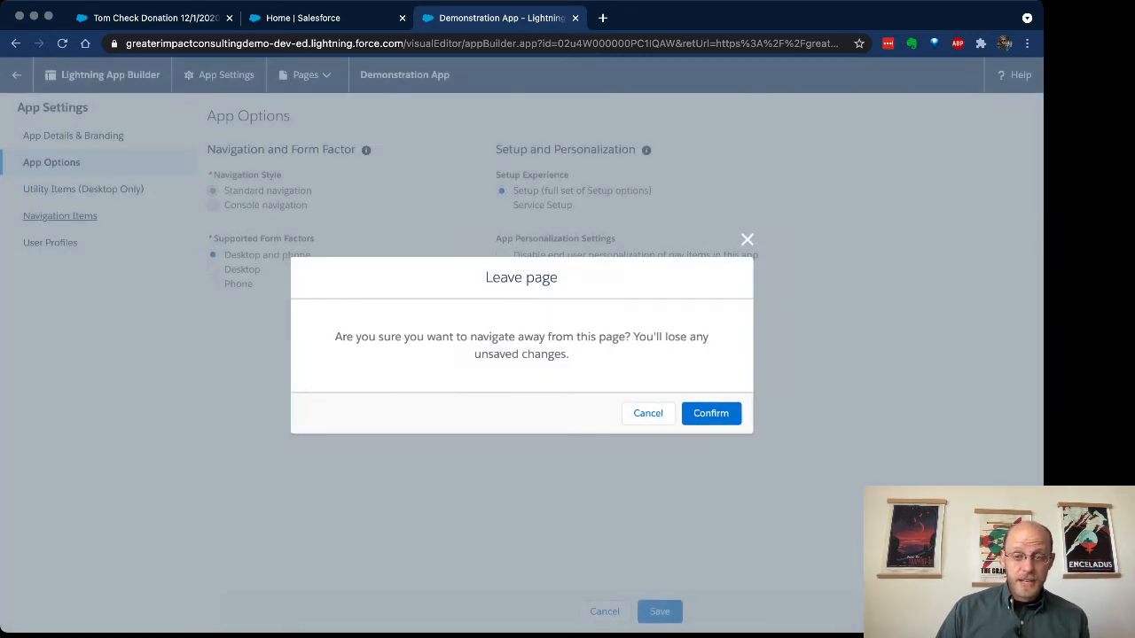
{"action": "left_click", "coordinate": [710, 413]}
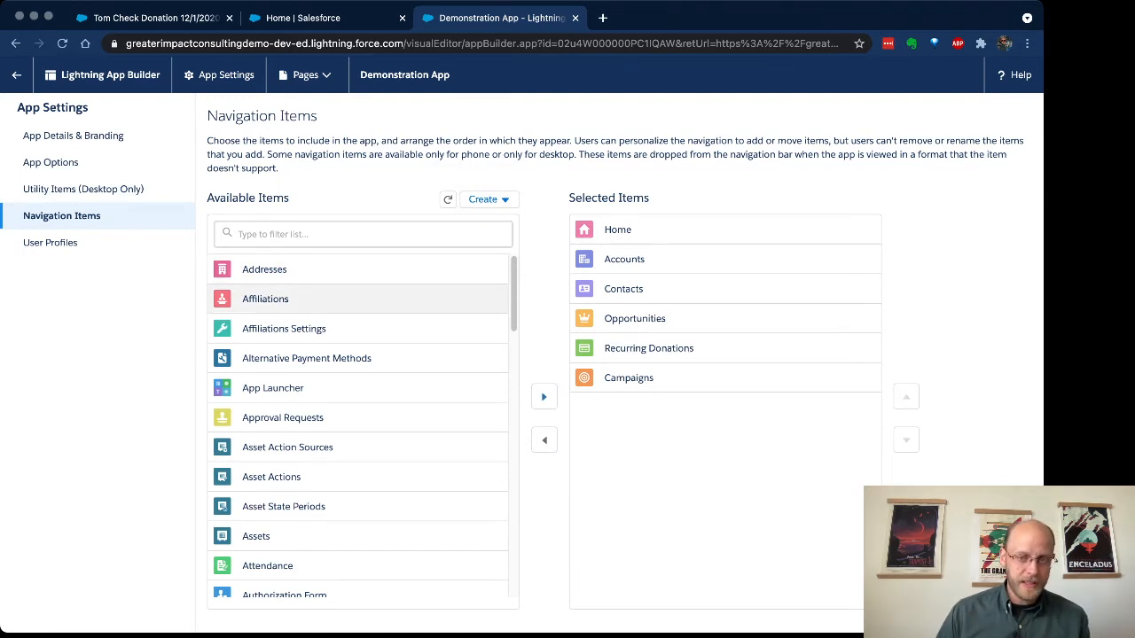
{"action": "left_click", "coordinate": [544, 397]}
{"action": "left_click", "coordinate": [660, 612]}
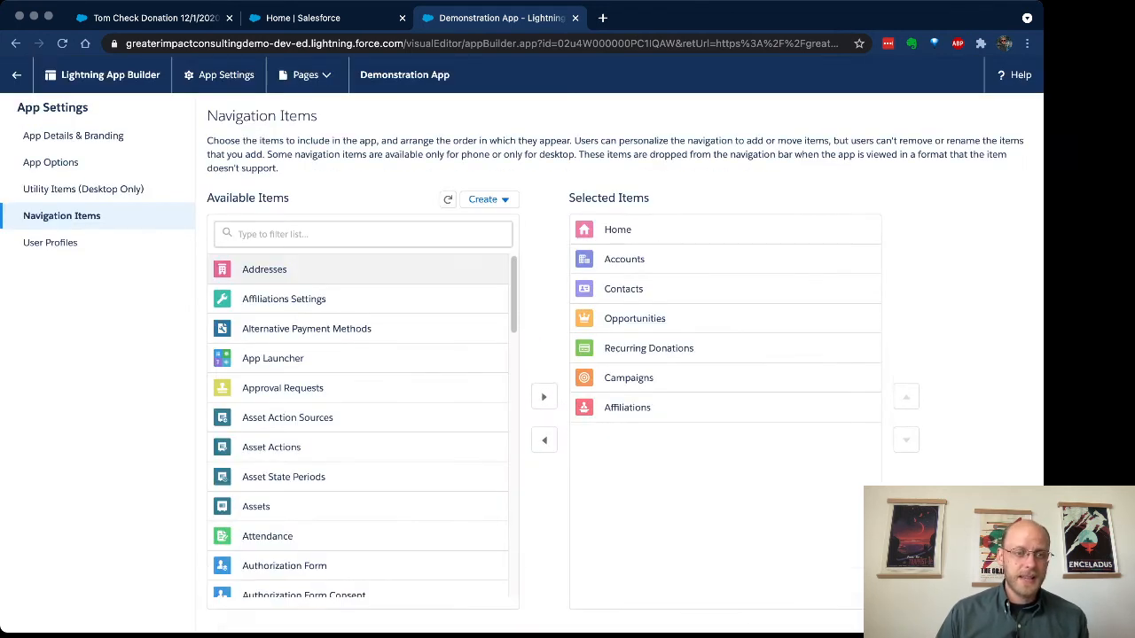
Add the Analytics Cloud Security User profile to the app's selected user profiles and save
{"action": "left_click", "coordinate": [50, 242]}
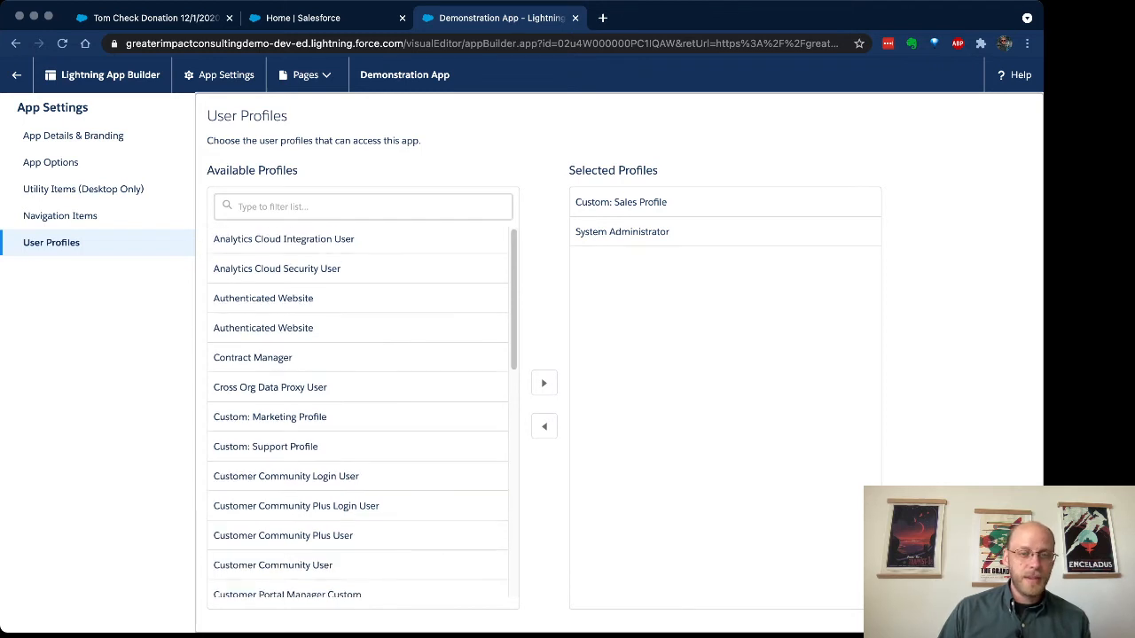
{"action": "scroll", "coordinate": [358, 412], "scroll_direction": "down", "scroll_amount": 1}
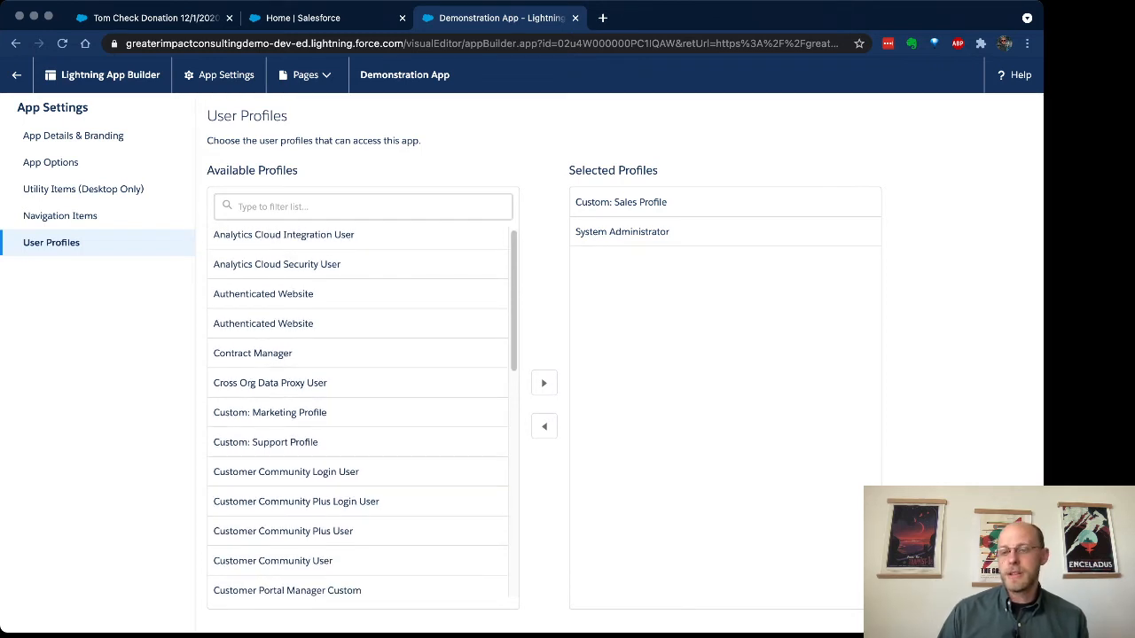
{"action": "left_click", "coordinate": [276, 265]}
{"action": "left_click", "coordinate": [544, 382]}
{"action": "left_click", "coordinate": [660, 612]}
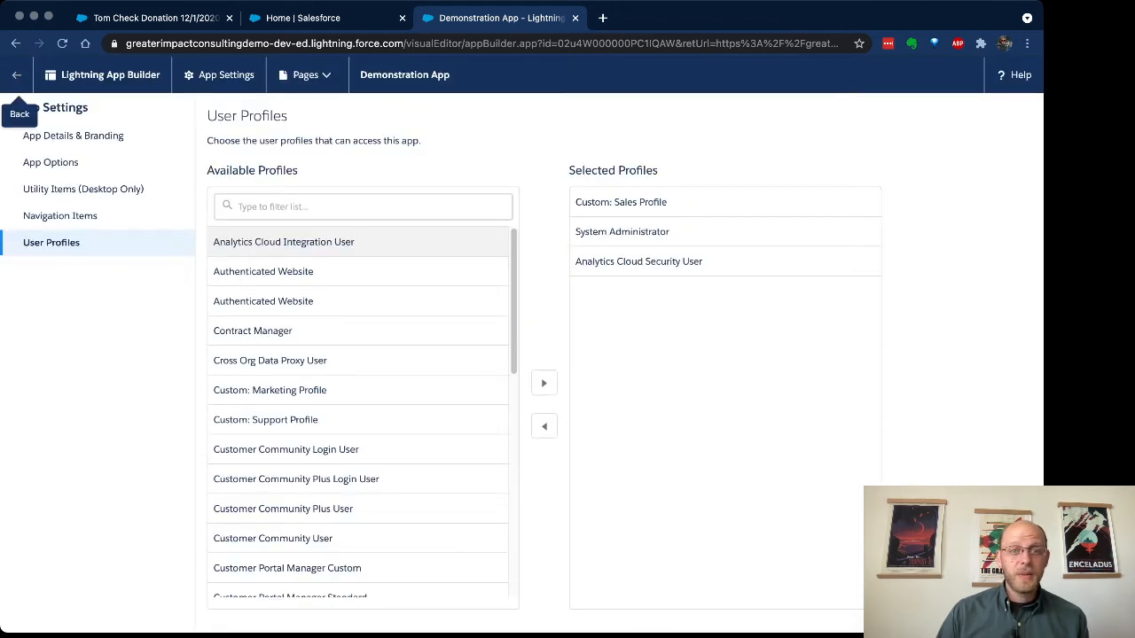
Leave the Lightning App Builder and reload the Demonstration App home page in its own browser tab
{"action": "left_click", "coordinate": [16, 74]}
{"action": "left_click", "coordinate": [951, 74]}
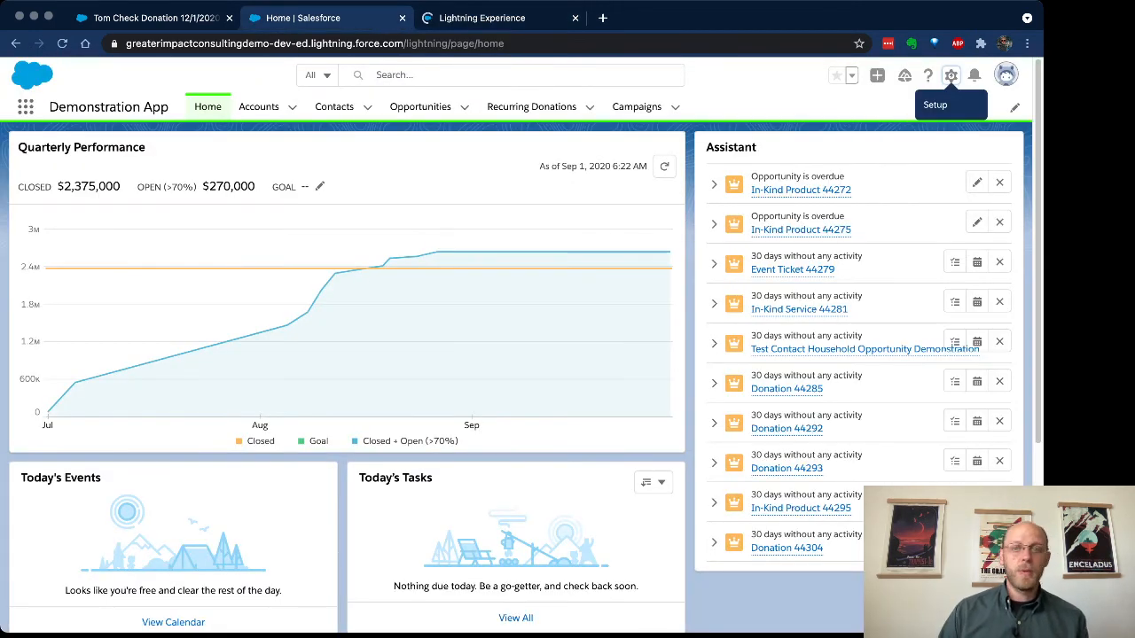
{"action": "key", "text": "super+r"}
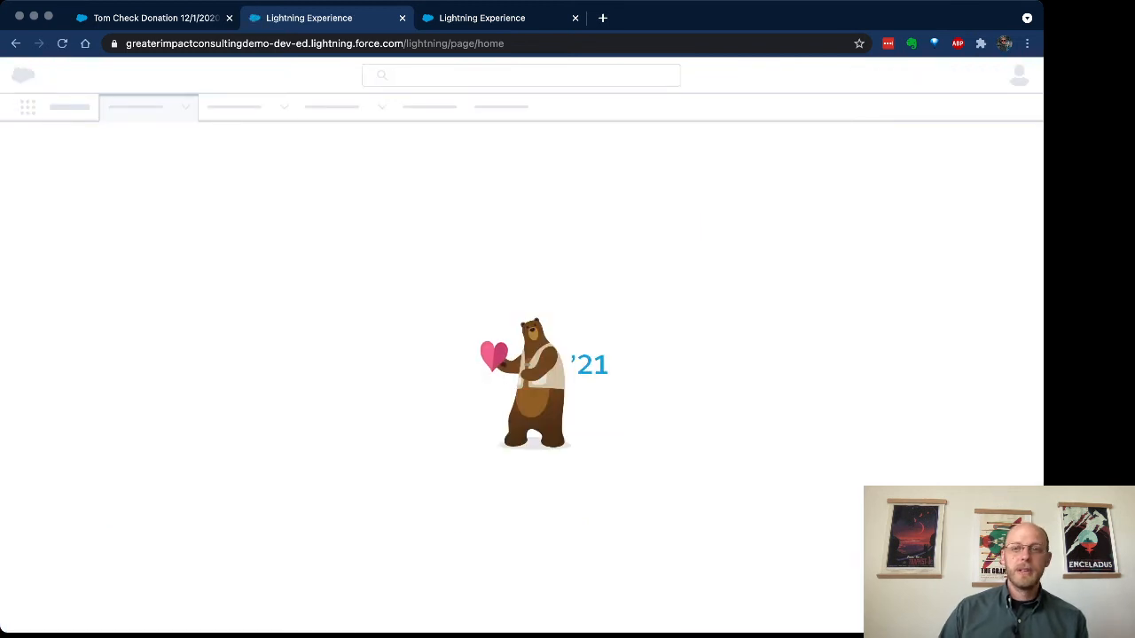